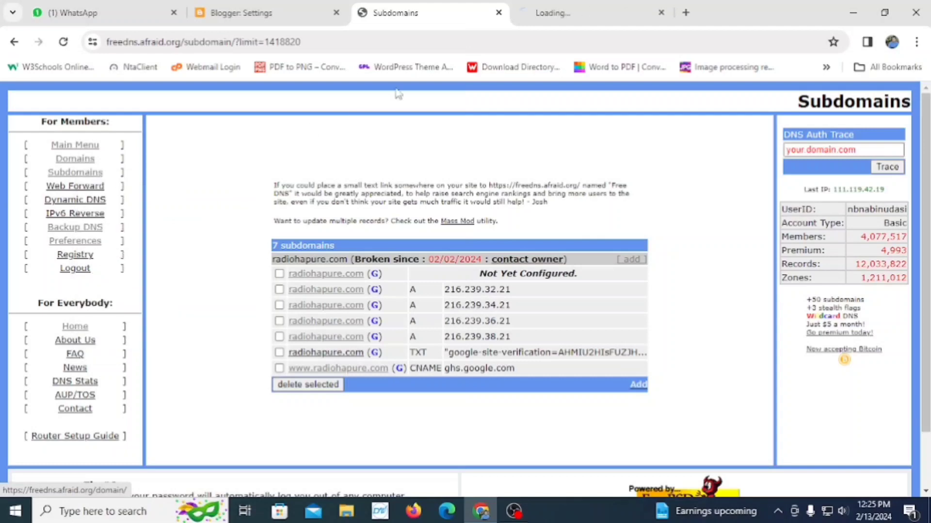
Open the subdomain records of radiohapure.org from the domain list
{"action": "left_click", "coordinate": [553, 13]}
{"action": "scroll", "coordinate": [362, 341], "scroll_direction": "down", "scroll_amount": 10}
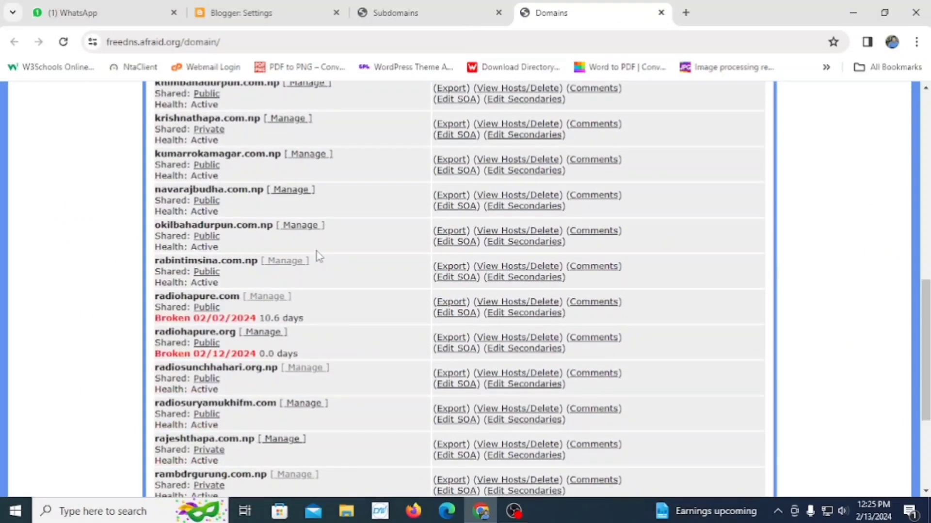
{"action": "left_click", "coordinate": [262, 333]}
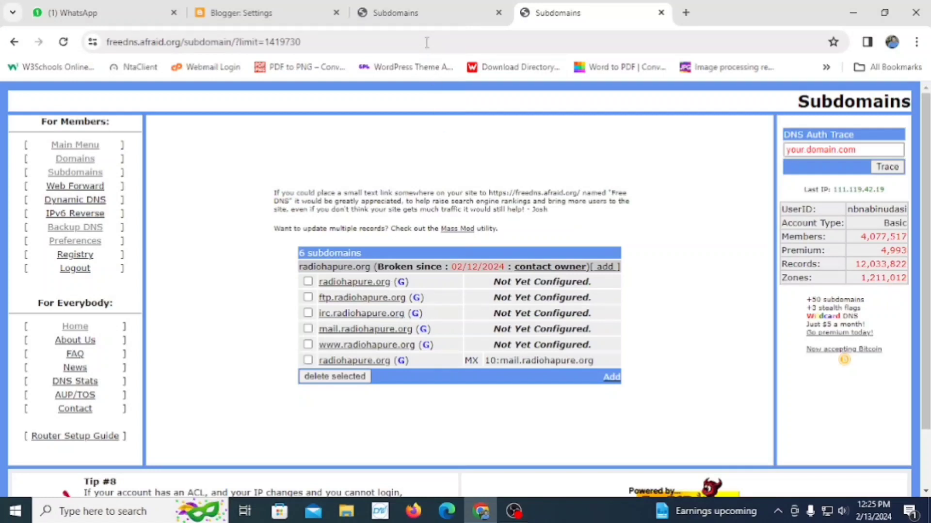
Copy the address 216.239.32.21 from the first listed domain's A record, and open the irc.radiohapure.org record for editing
{"action": "left_click", "coordinate": [428, 15]}
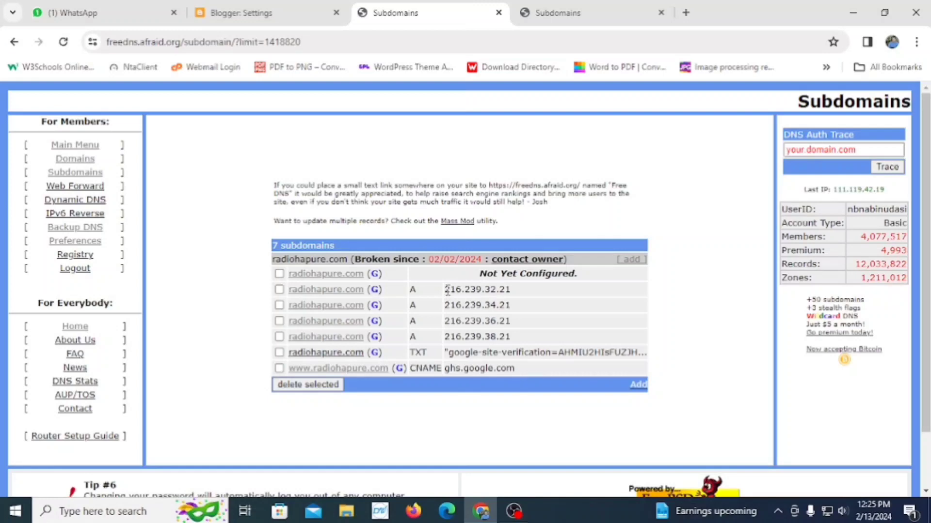
{"action": "left_click", "coordinate": [75, 159]}
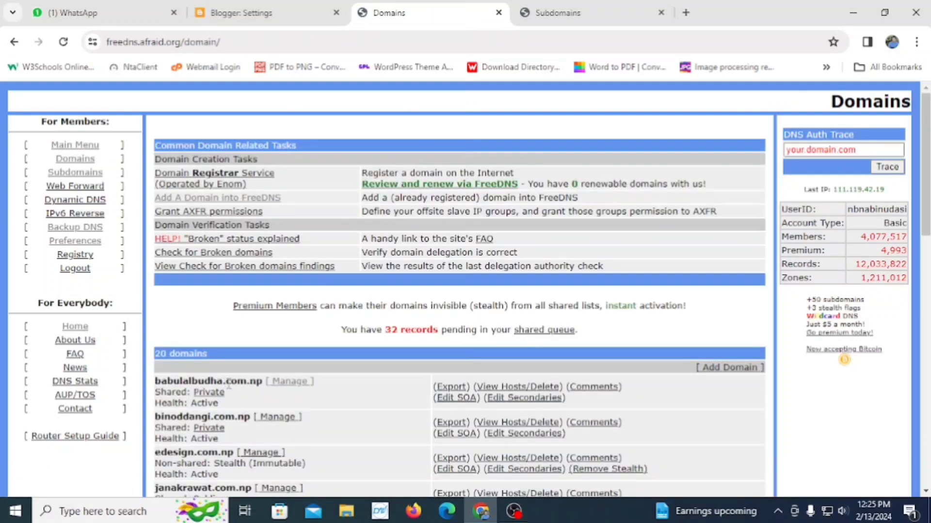
{"action": "left_click", "coordinate": [290, 382]}
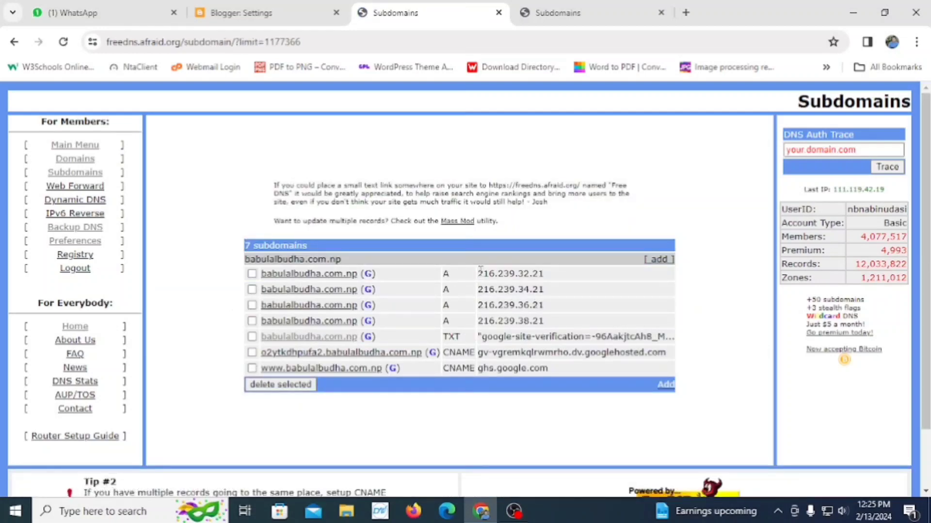
{"action": "left_click_drag", "start_coordinate": [479, 273], "coordinate": [553, 276]}
{"action": "right_click", "coordinate": [524, 277]}
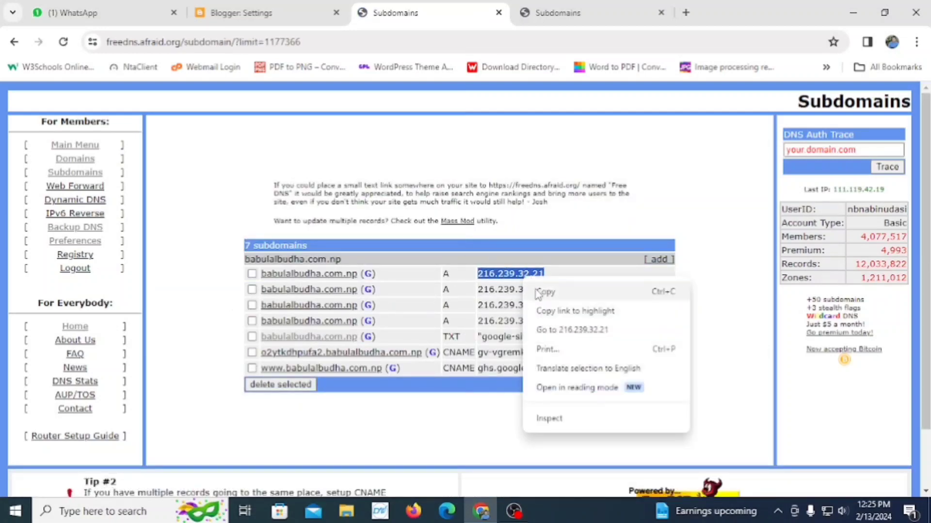
{"action": "left_click", "coordinate": [539, 293]}
{"action": "left_click", "coordinate": [538, 18]}
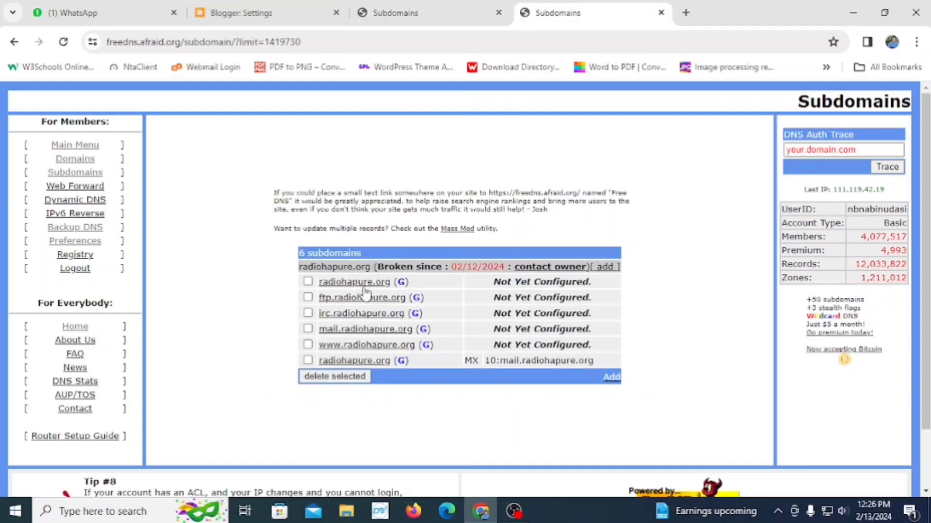
{"action": "left_click", "coordinate": [360, 315]}
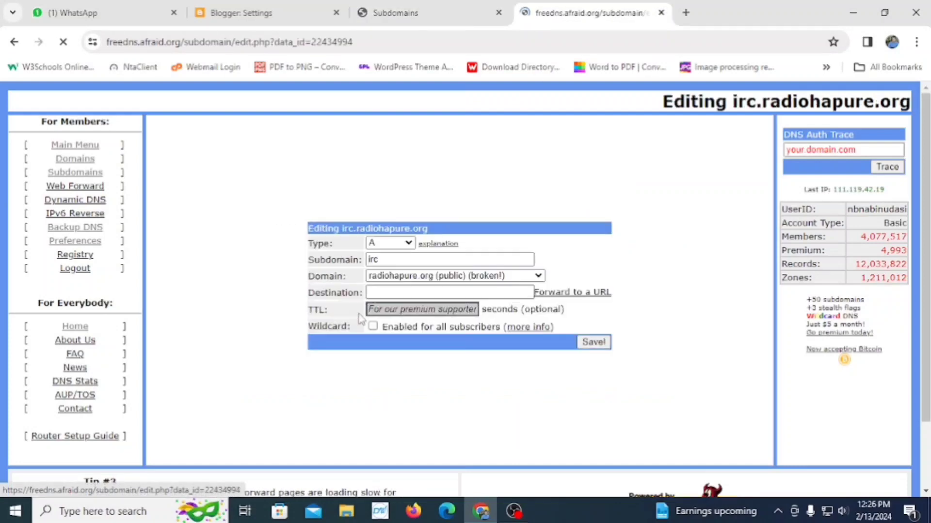
Try to save the irc.radiohapure.org record with 216.239.32.21 as its subdomain, and return to the edit form
{"action": "left_click", "coordinate": [395, 257]}
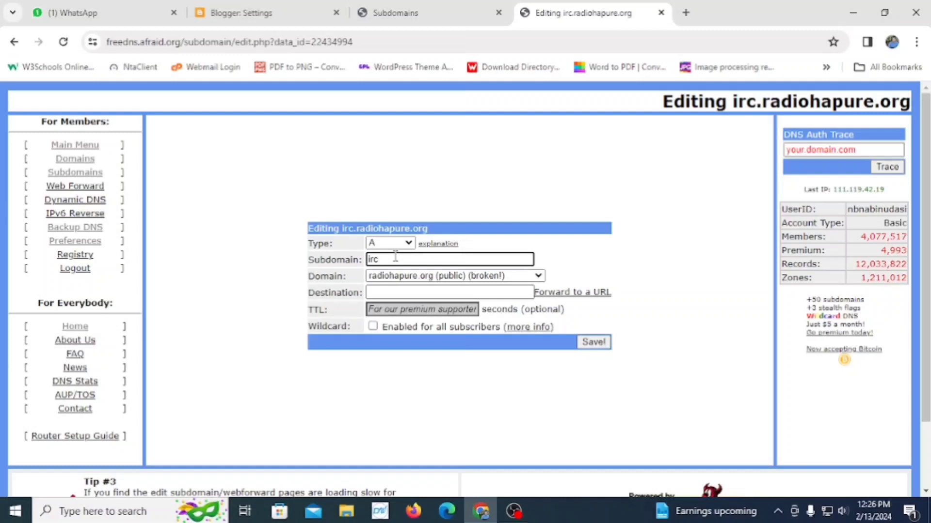
{"action": "key", "text": "ctrl+v"}
{"action": "left_click", "coordinate": [592, 340]}
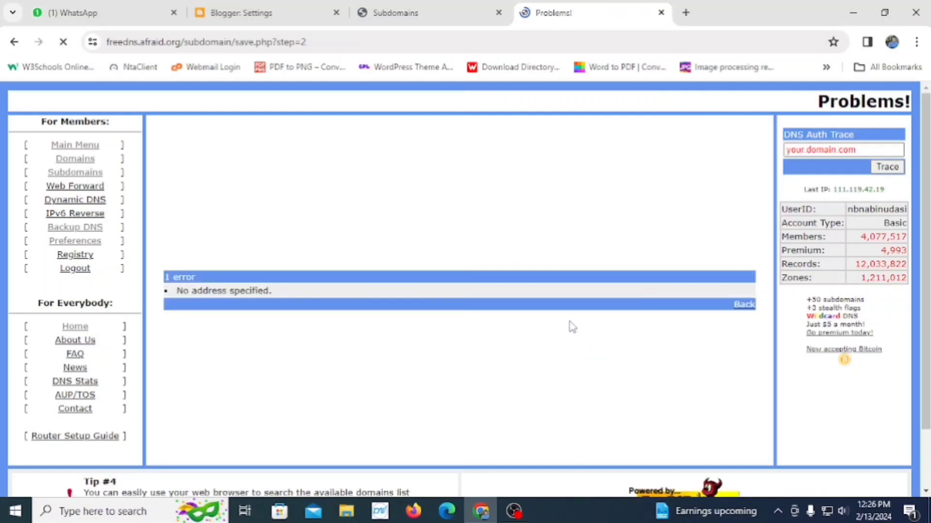
{"action": "left_click", "coordinate": [740, 305]}
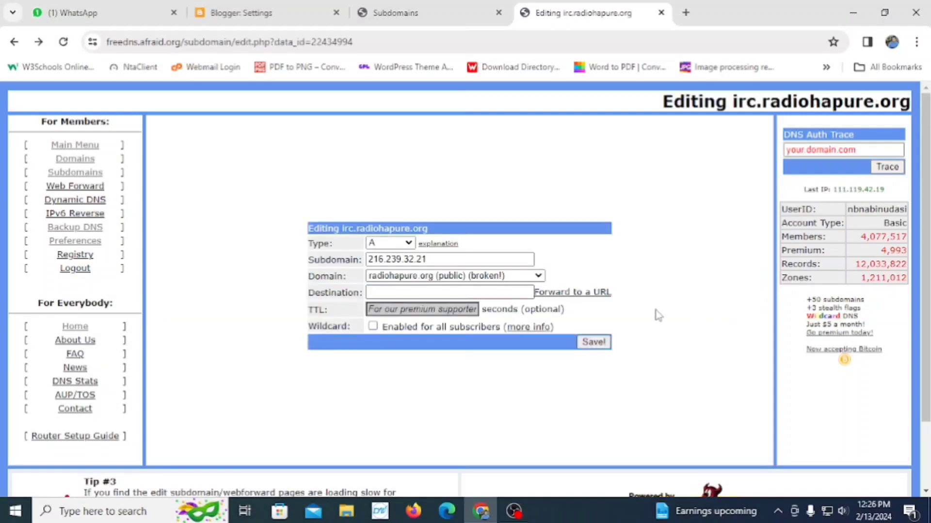
Clear the irc record's subdomain, set its destination to 216.239.32.21, and save the A record
{"action": "left_click", "coordinate": [437, 261]}
{"action": "key", "text": "ctrl+a"}
{"action": "key", "text": "ctrl+c"}
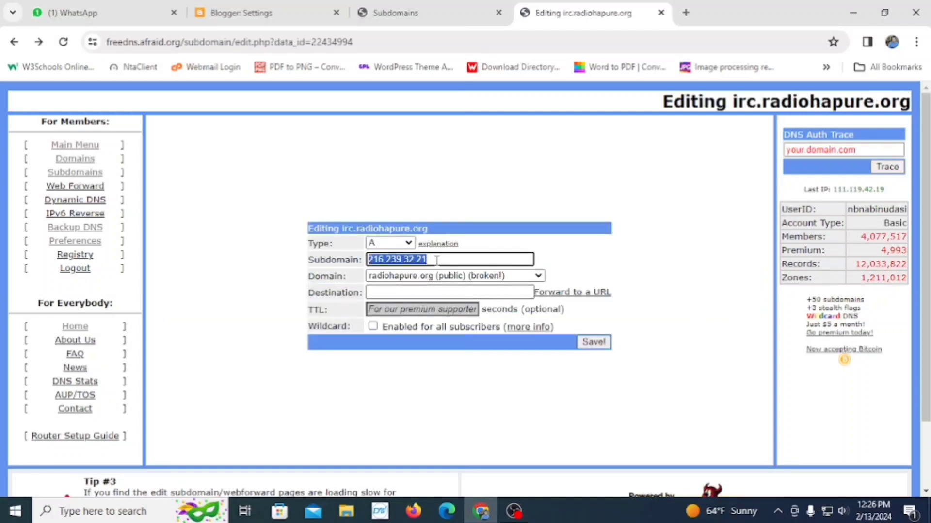
{"action": "key", "text": "BackSpace"}
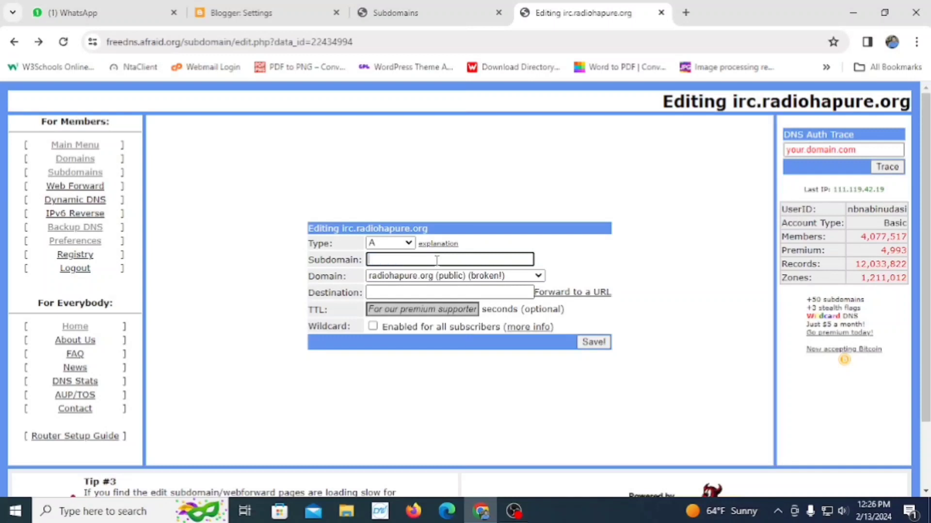
{"action": "left_click", "coordinate": [434, 291]}
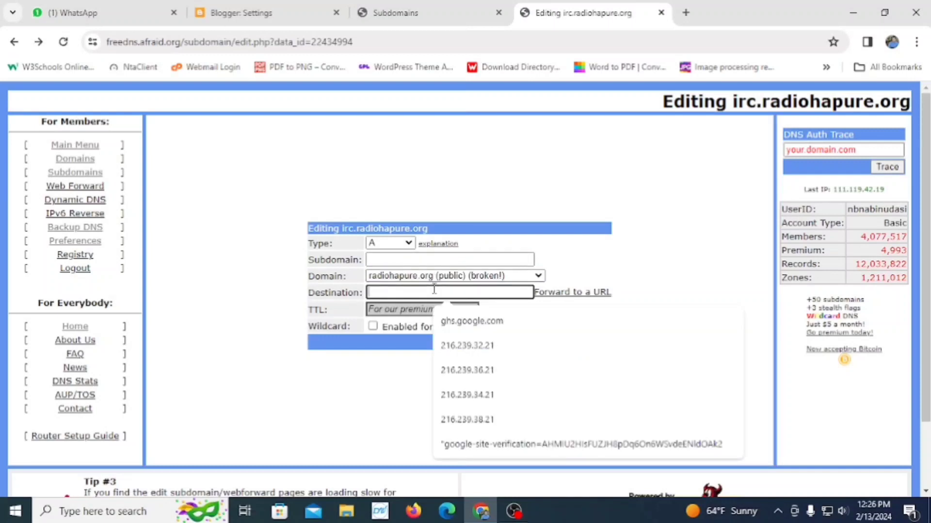
{"action": "key", "text": "ctrl+v"}
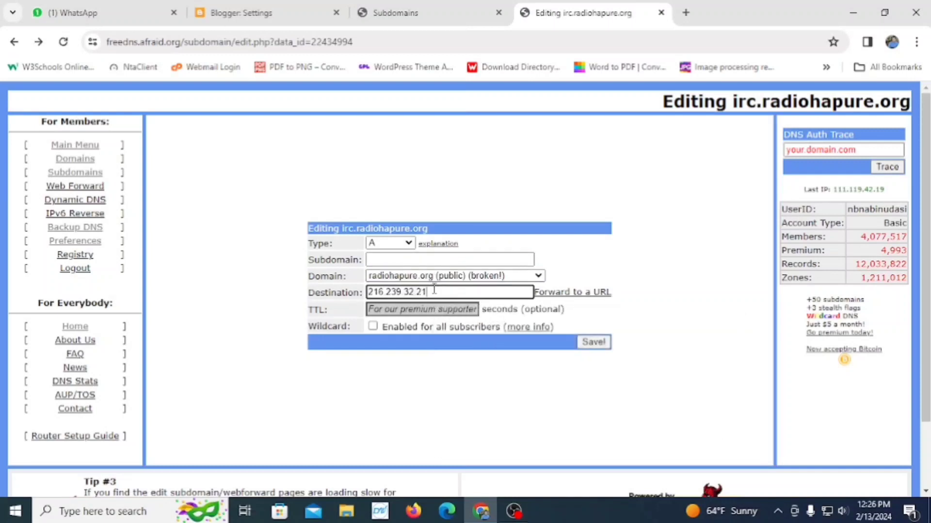
{"action": "left_click", "coordinate": [590, 343]}
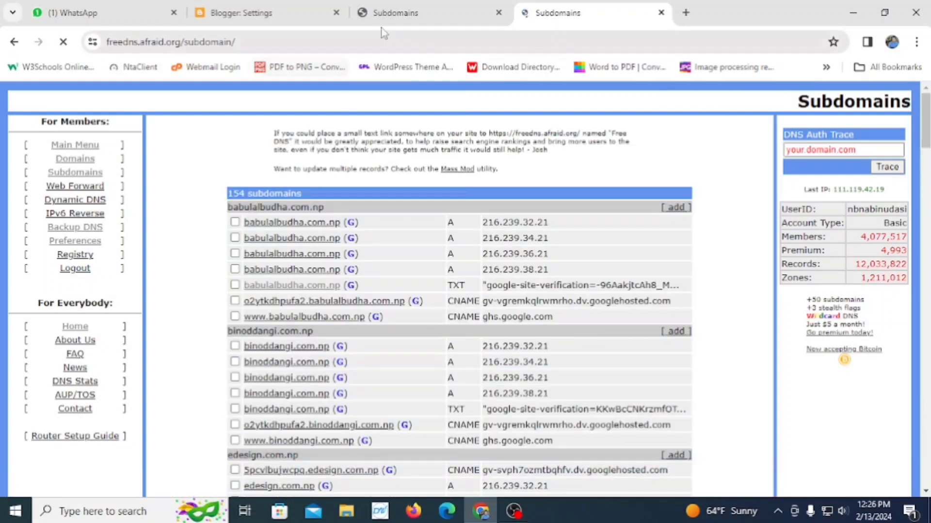
Review the radiohapure.org entries in the full subdomain list
{"action": "left_click", "coordinate": [393, 14]}
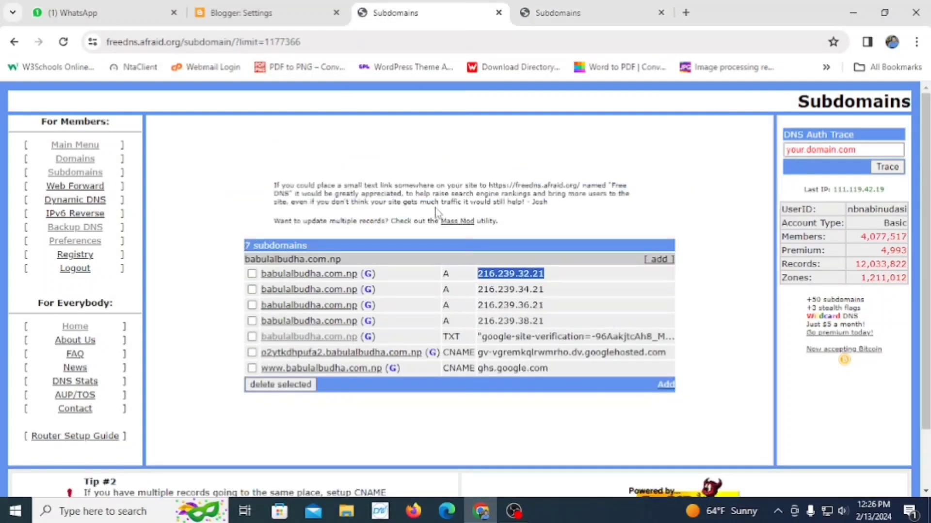
{"action": "left_click", "coordinate": [562, 11]}
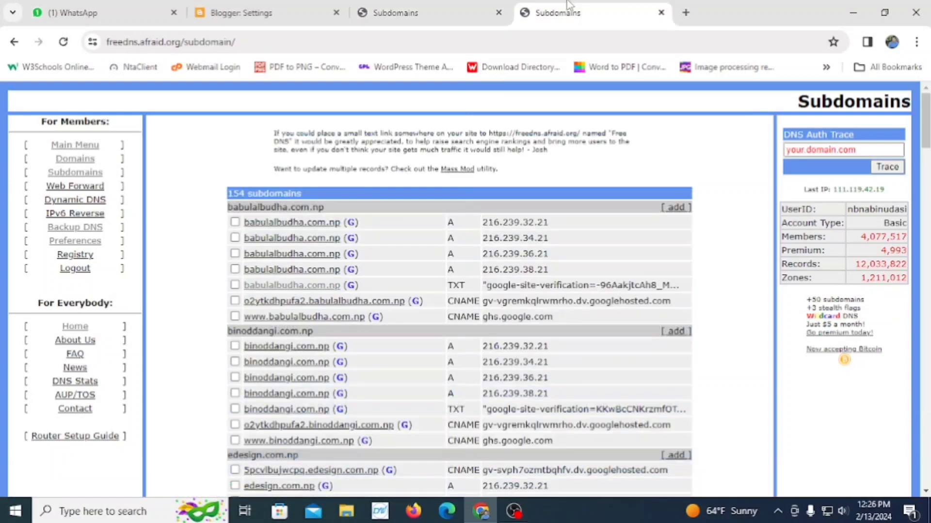
{"action": "scroll", "coordinate": [257, 330], "scroll_direction": "down", "scroll_amount": 14}
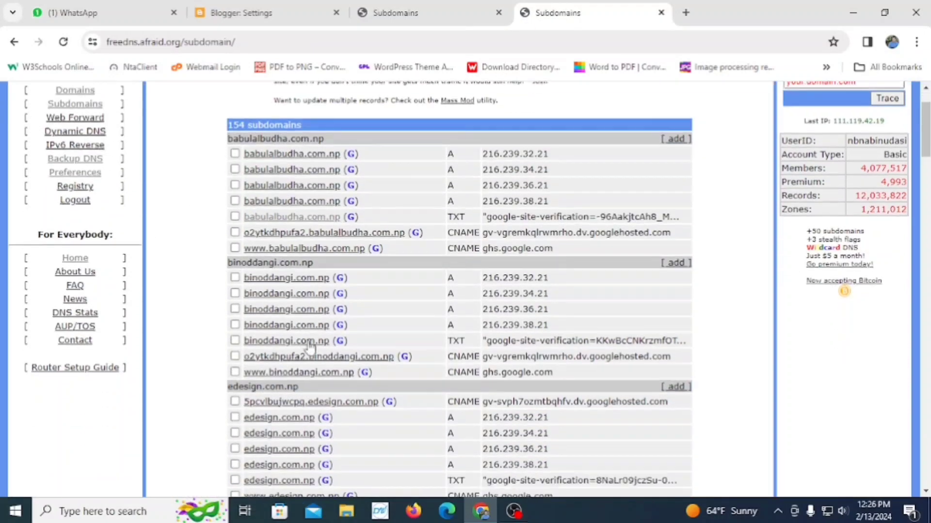
{"action": "scroll", "coordinate": [314, 359], "scroll_direction": "down", "scroll_amount": 20}
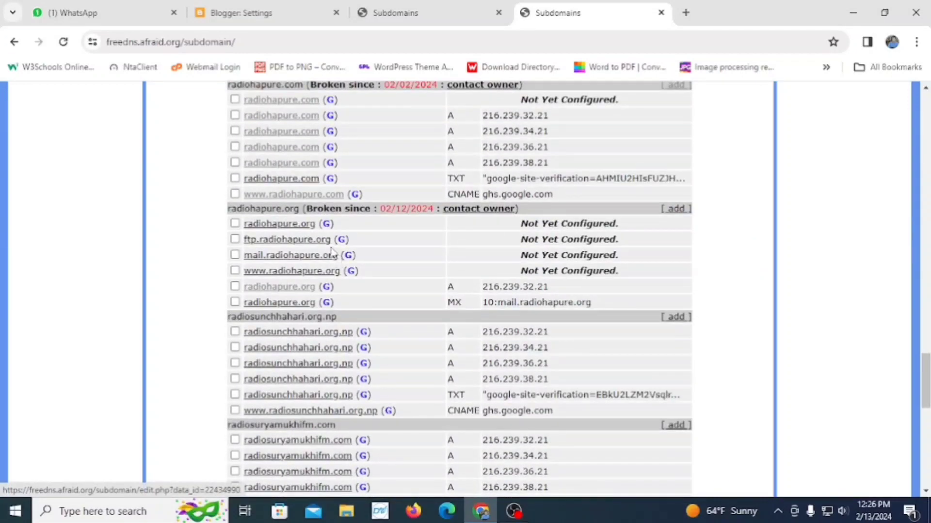
{"action": "scroll", "coordinate": [687, 125], "scroll_direction": "up", "scroll_amount": 15}
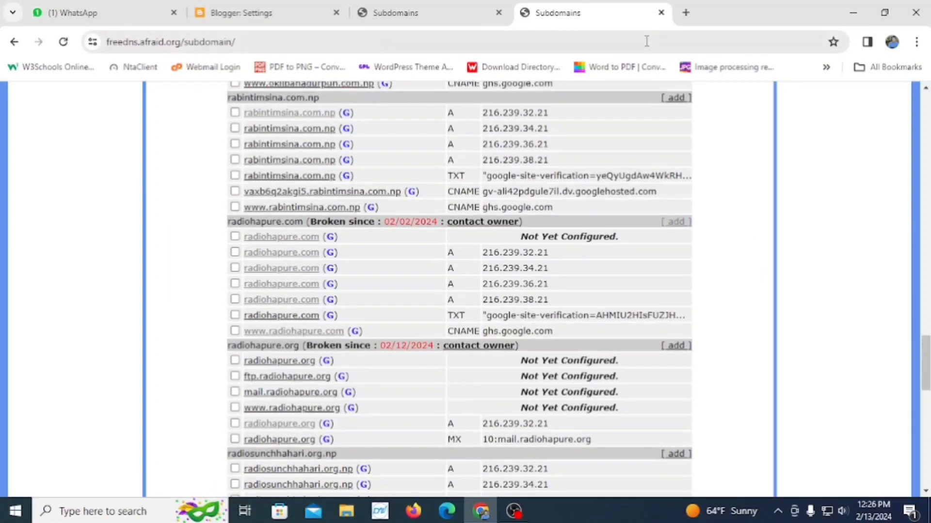
{"action": "scroll", "coordinate": [234, 154], "scroll_direction": "up", "scroll_amount": 10}
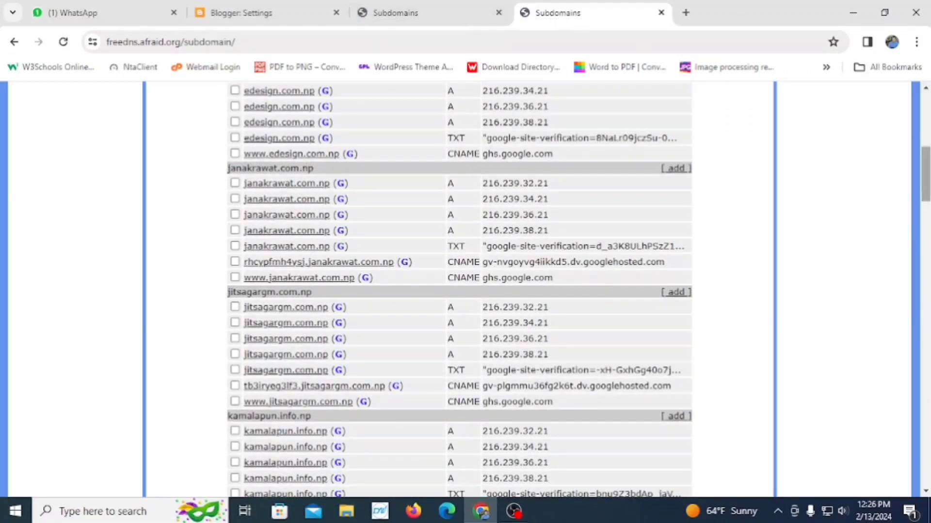
{"action": "scroll", "coordinate": [921, 229], "scroll_direction": "up", "scroll_amount": 8}
Return to the domain list and open radiohapure.org's subdomain records in a new browser tab
{"action": "left_click", "coordinate": [76, 160]}
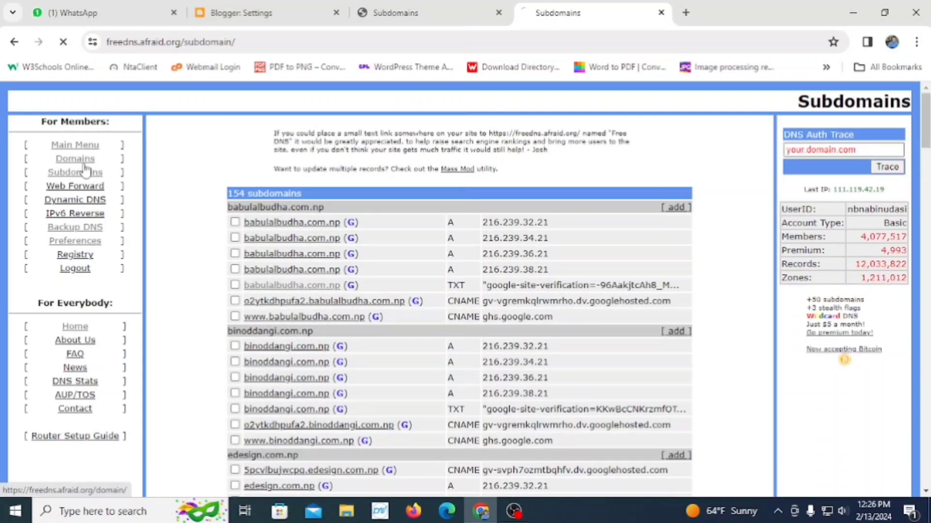
{"action": "scroll", "coordinate": [301, 372], "scroll_direction": "down", "scroll_amount": 6}
{"action": "scroll", "coordinate": [300, 372], "scroll_direction": "down", "scroll_amount": 5}
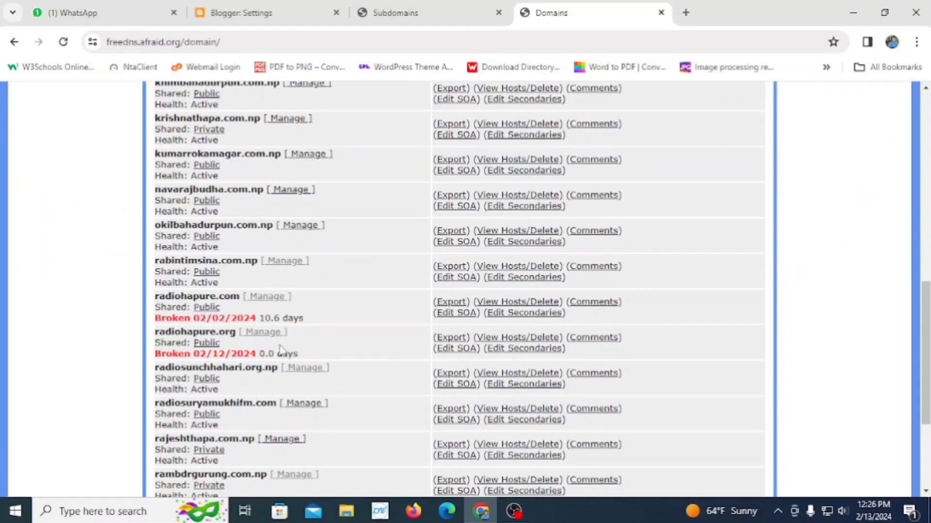
{"action": "right_click", "coordinate": [270, 332]}
{"action": "left_click", "coordinate": [352, 163]}
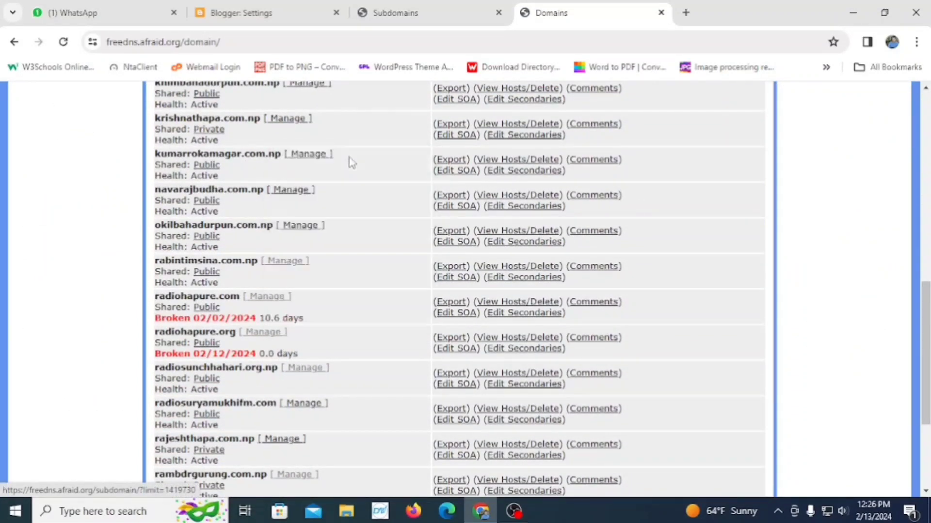
{"action": "left_click", "coordinate": [675, 13]}
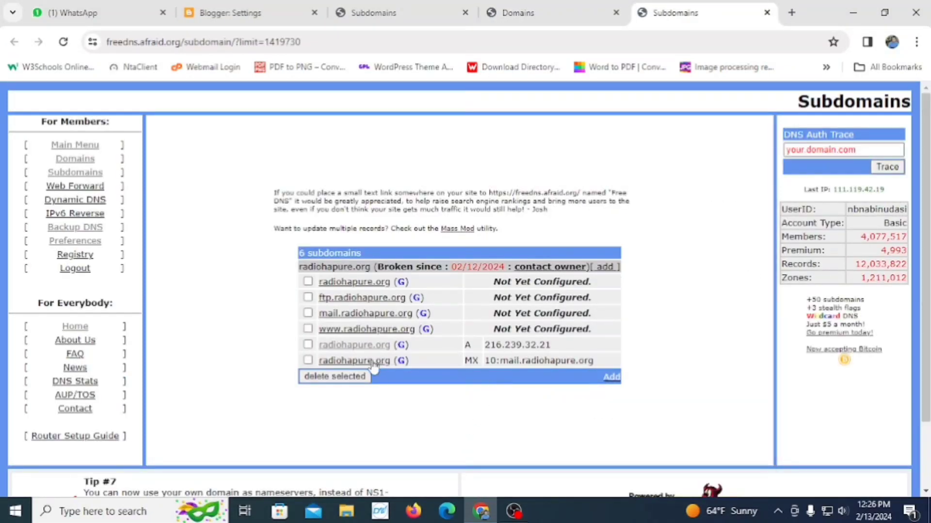
Edit the mail.radiohapure.org A record: clear its subdomain, set the destination to 216.239.34.21, and save it
{"action": "left_click", "coordinate": [359, 320]}
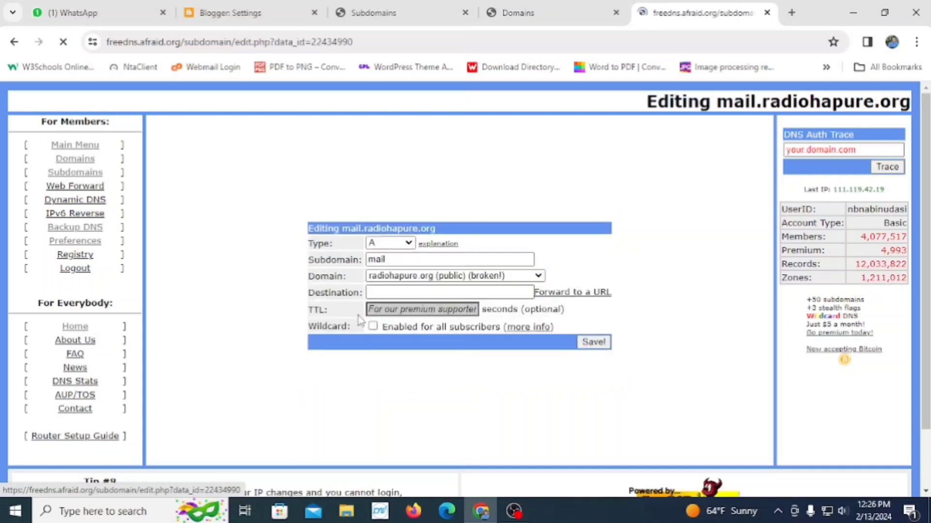
{"action": "left_click", "coordinate": [401, 259]}
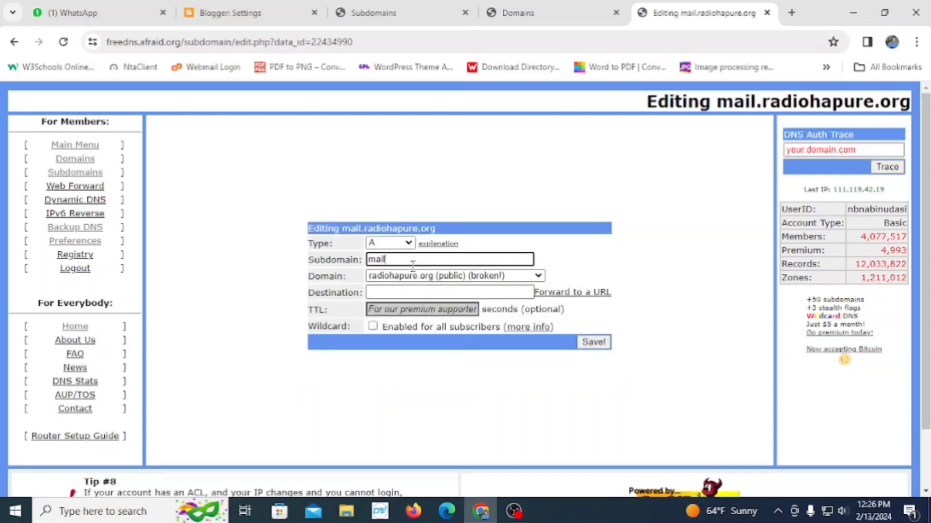
{"action": "double_click", "coordinate": [413, 265]}
{"action": "key", "text": "BackSpace"}
{"action": "left_click", "coordinate": [421, 292]}
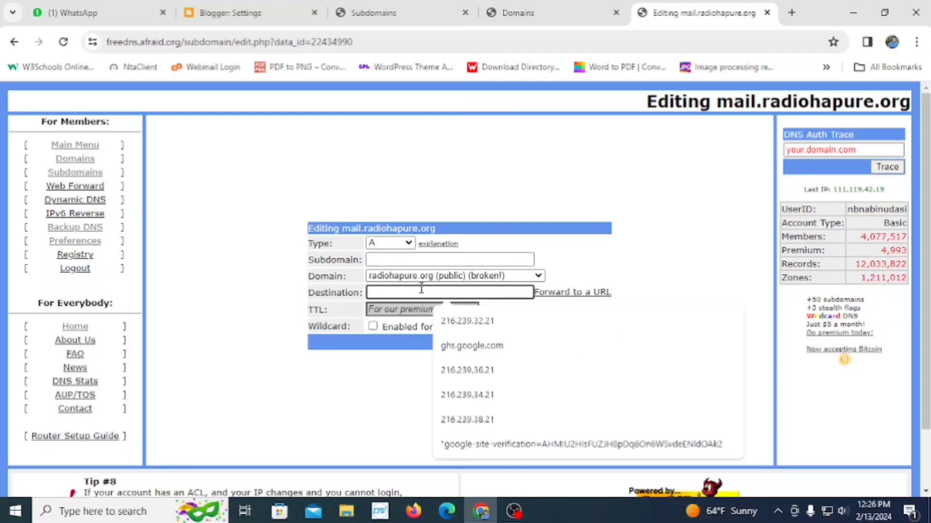
{"action": "key", "text": "Down"}
{"action": "key", "text": "Return"}
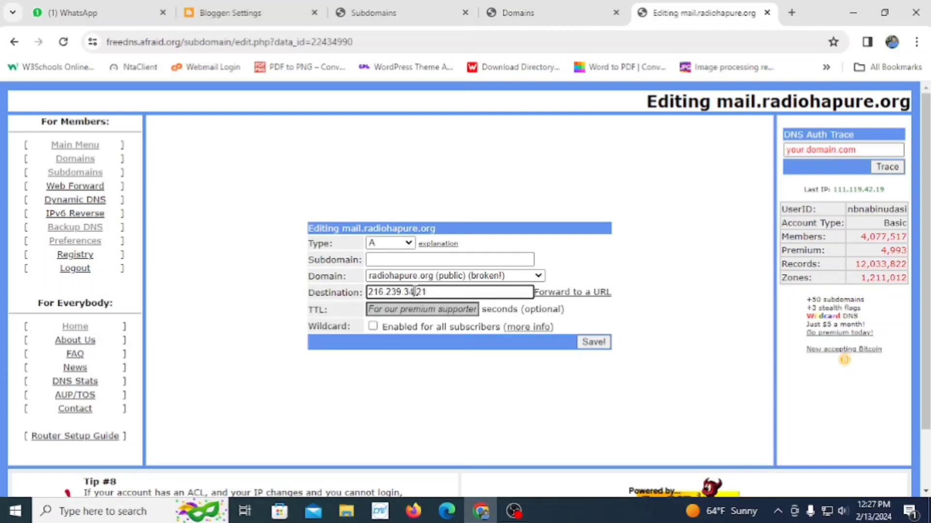
{"action": "left_click", "coordinate": [597, 342]}
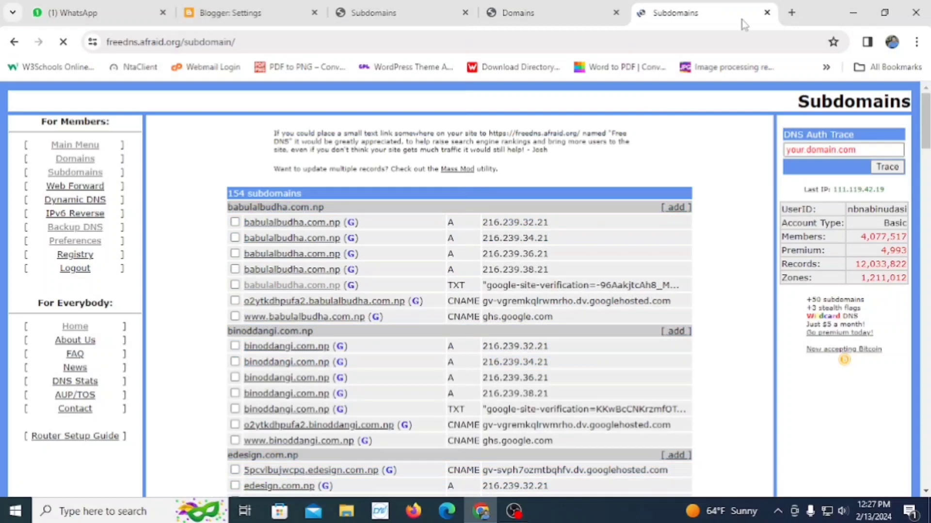
Close the full subdomain list and reopen only radiohapure.org's records in another tab from the domain list
{"action": "left_click", "coordinate": [533, 9]}
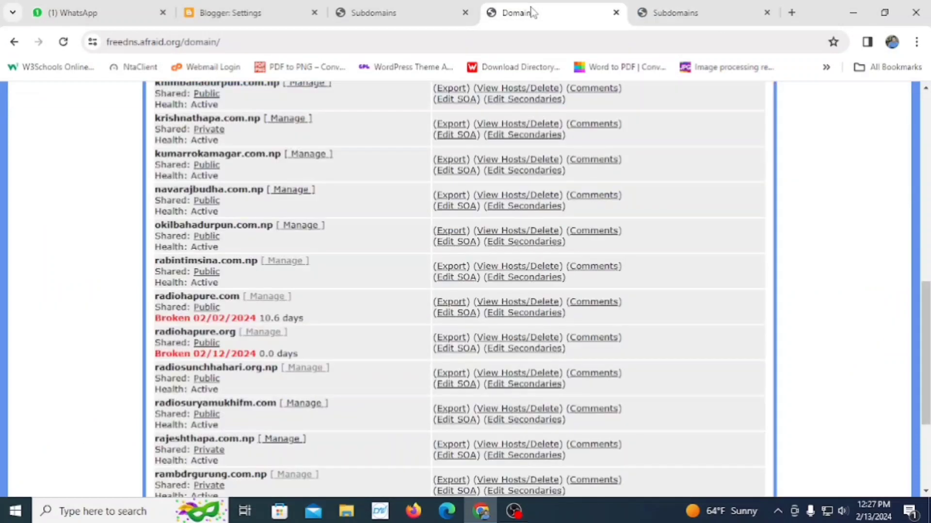
{"action": "left_click", "coordinate": [767, 12]}
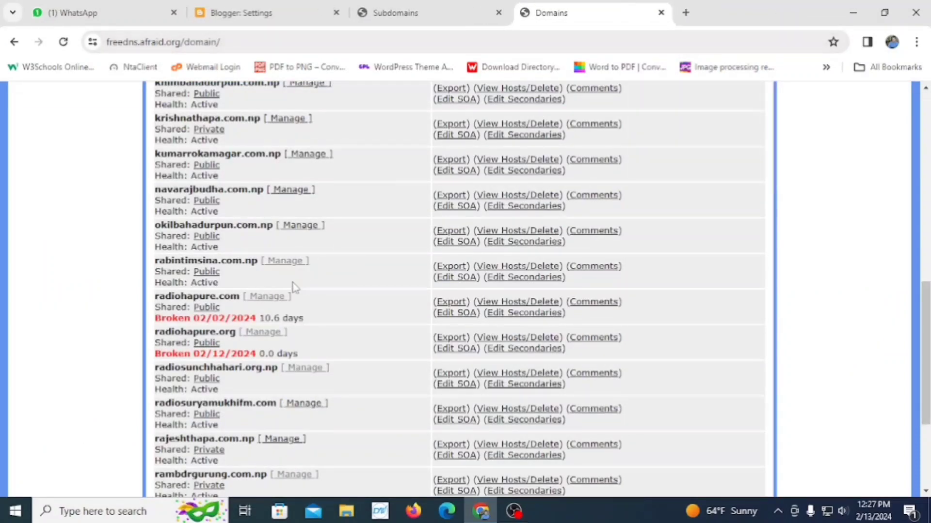
{"action": "right_click", "coordinate": [260, 332]}
{"action": "left_click", "coordinate": [310, 156]}
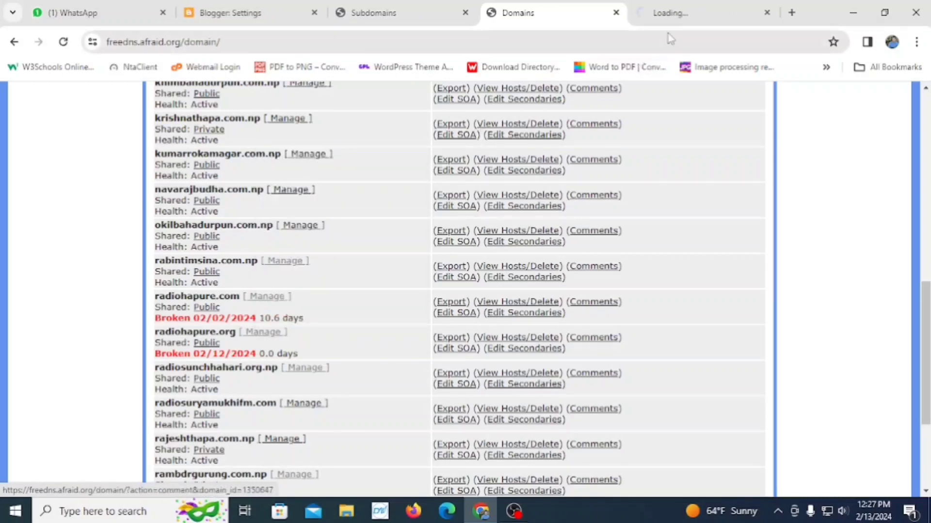
{"action": "left_click", "coordinate": [672, 12]}
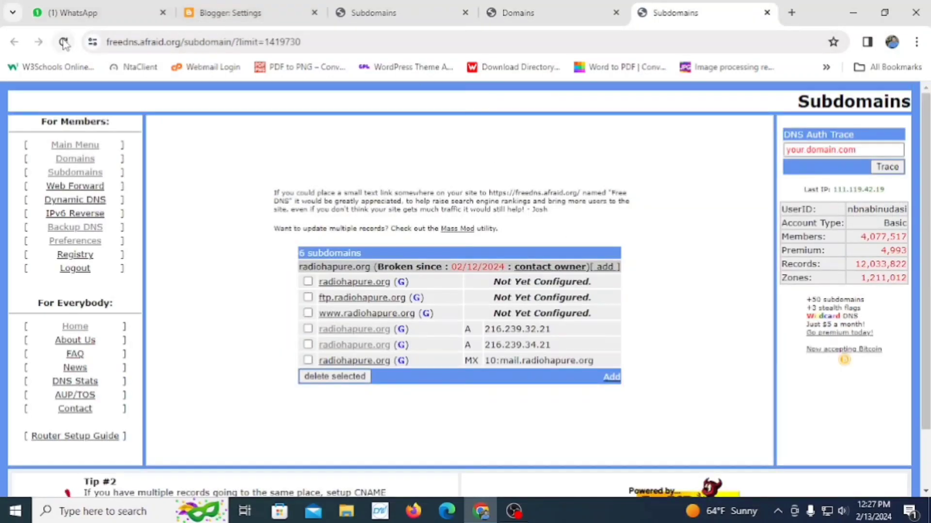
Edit the ftp.radiohapure.org A record in a new tab: clear its subdomain, set the destination to 216.239.36.21, and save it
{"action": "scroll", "coordinate": [217, 289], "scroll_direction": "down", "scroll_amount": 1}
{"action": "scroll", "coordinate": [217, 289], "scroll_direction": "down", "scroll_amount": 1}
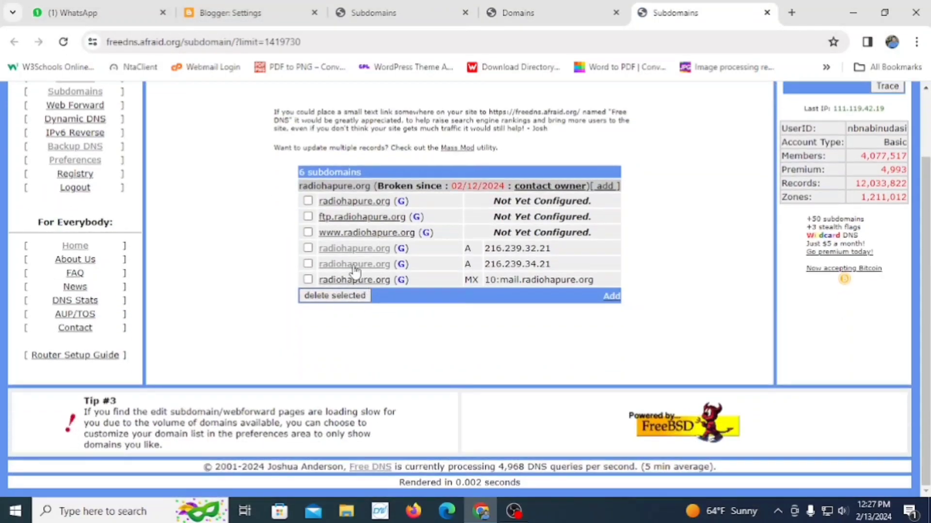
{"action": "right_click", "coordinate": [345, 228]}
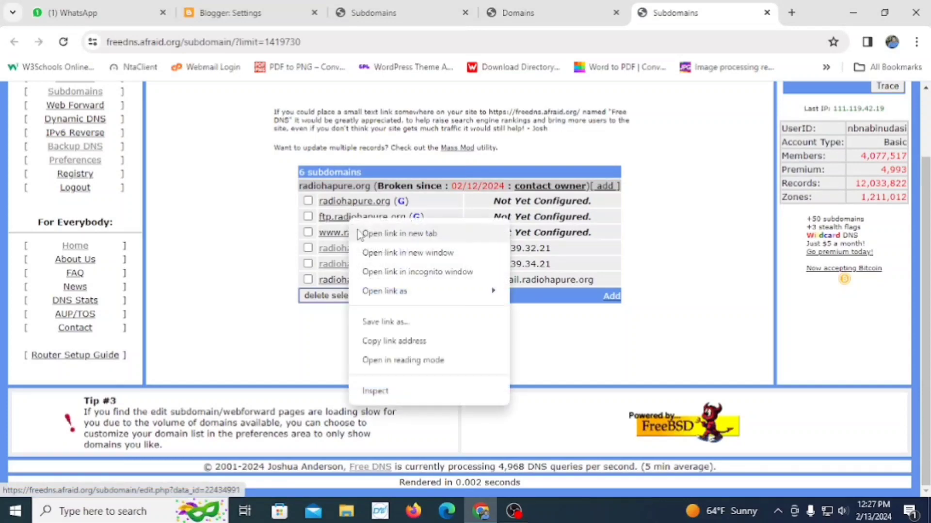
{"action": "left_click", "coordinate": [373, 233]}
{"action": "left_click", "coordinate": [713, 13]}
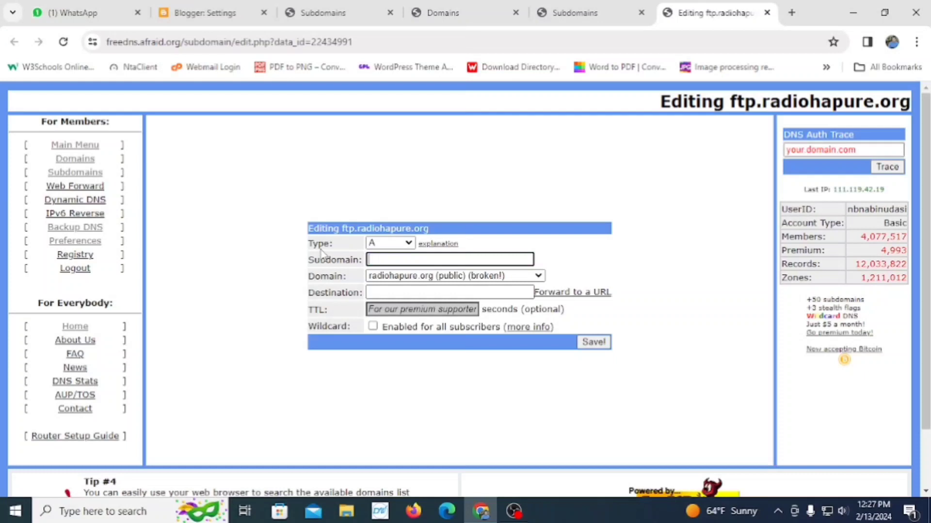
{"action": "left_click", "coordinate": [378, 292]}
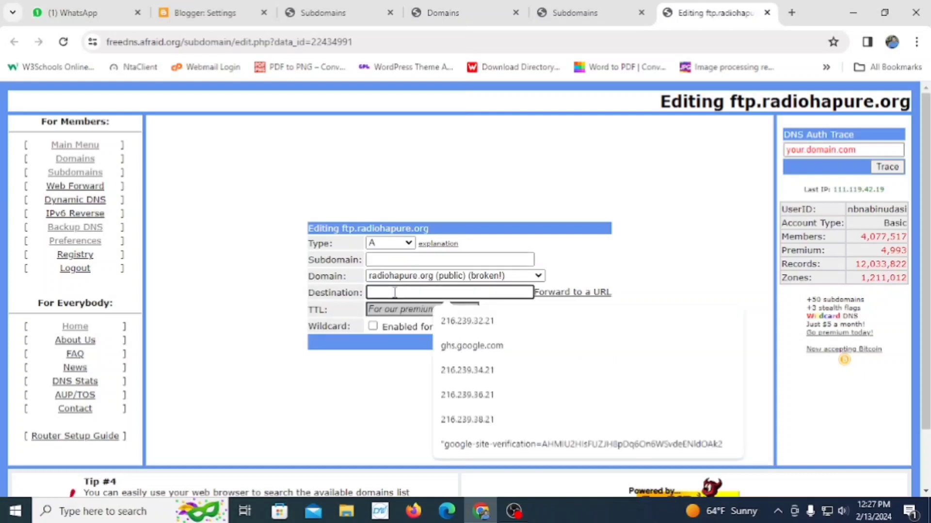
{"action": "key", "text": "Down"}
{"action": "key", "text": "Return"}
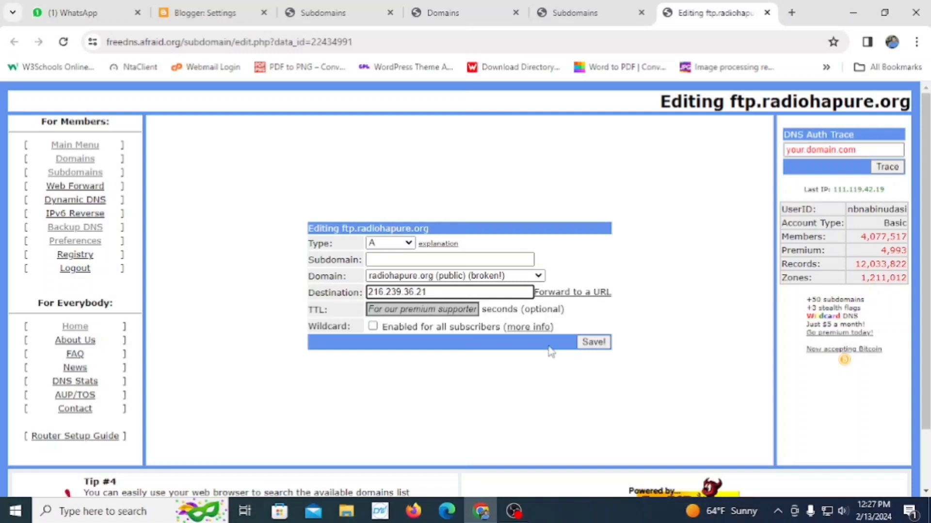
{"action": "left_click", "coordinate": [595, 343]}
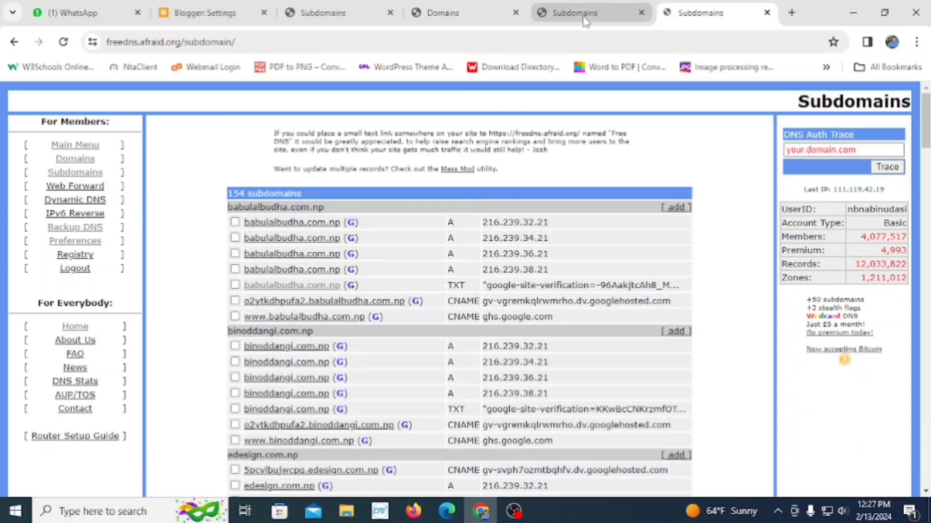
From the refreshed radiohapure.org records, change the MX record to type A with destination 216.239.38.21 and save it
{"action": "left_click", "coordinate": [581, 13]}
{"action": "left_click", "coordinate": [63, 42]}
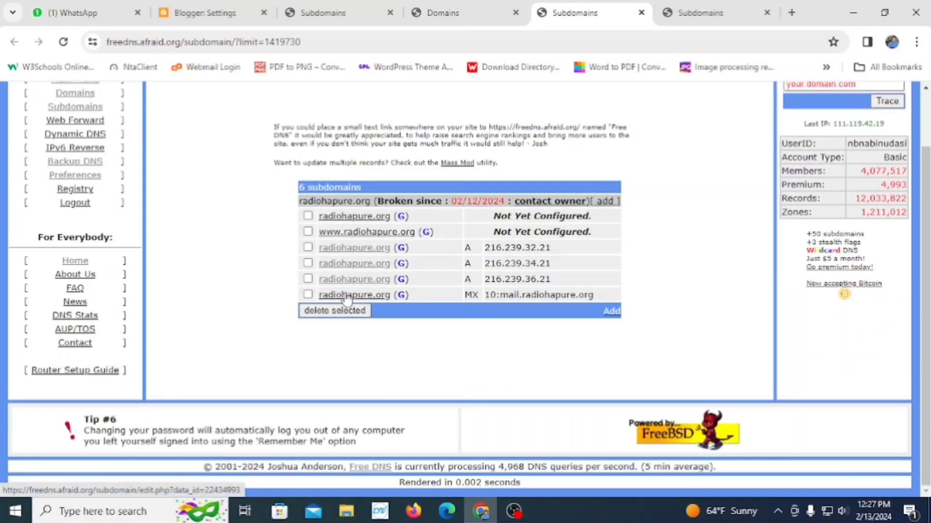
{"action": "right_click", "coordinate": [348, 296]}
{"action": "left_click", "coordinate": [395, 122]}
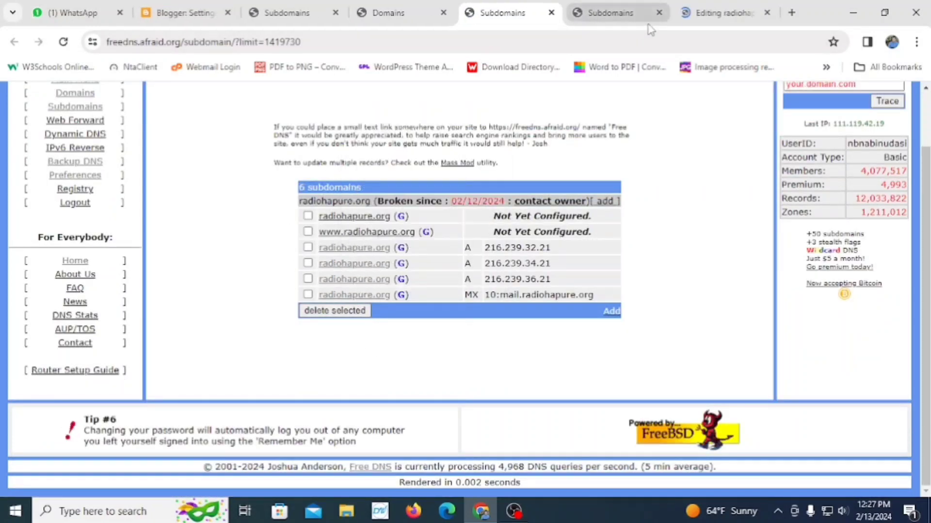
{"action": "left_click", "coordinate": [703, 16]}
{"action": "left_click_drag", "start_coordinate": [482, 292], "coordinate": [351, 285]}
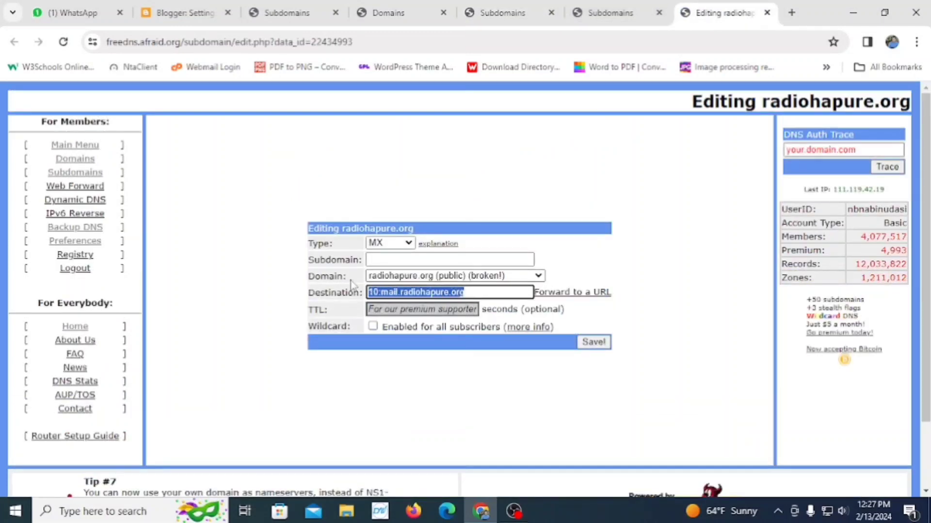
{"action": "type", "text": "216.239.32.21"}
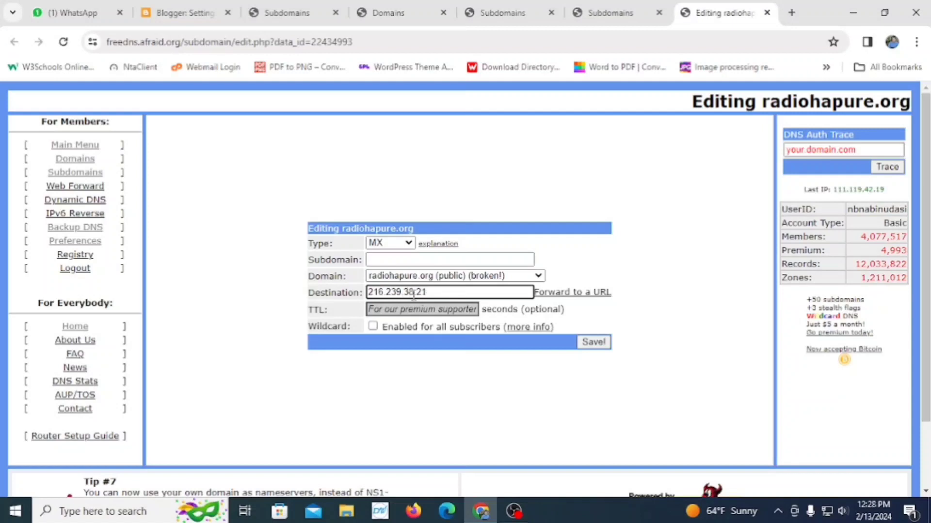
{"action": "left_click", "coordinate": [390, 242]}
{"action": "left_click", "coordinate": [380, 253]}
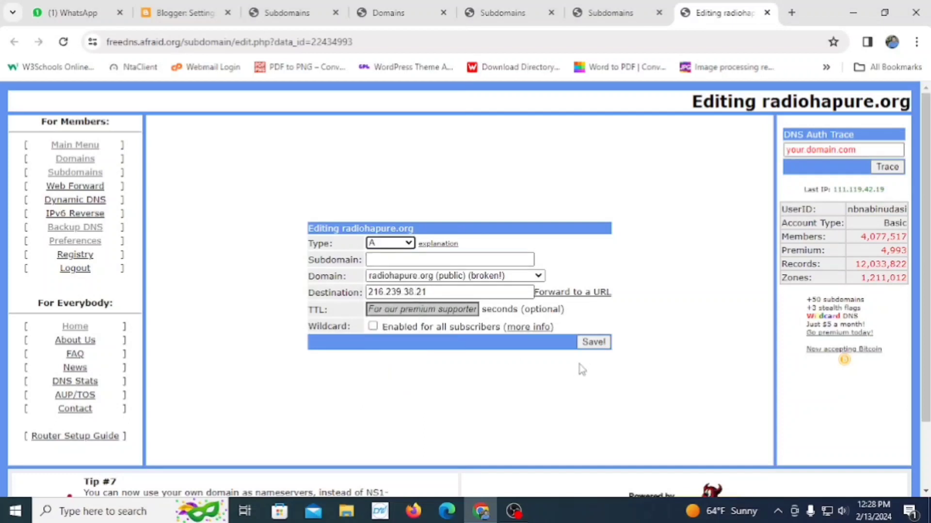
{"action": "left_click", "coordinate": [593, 343]}
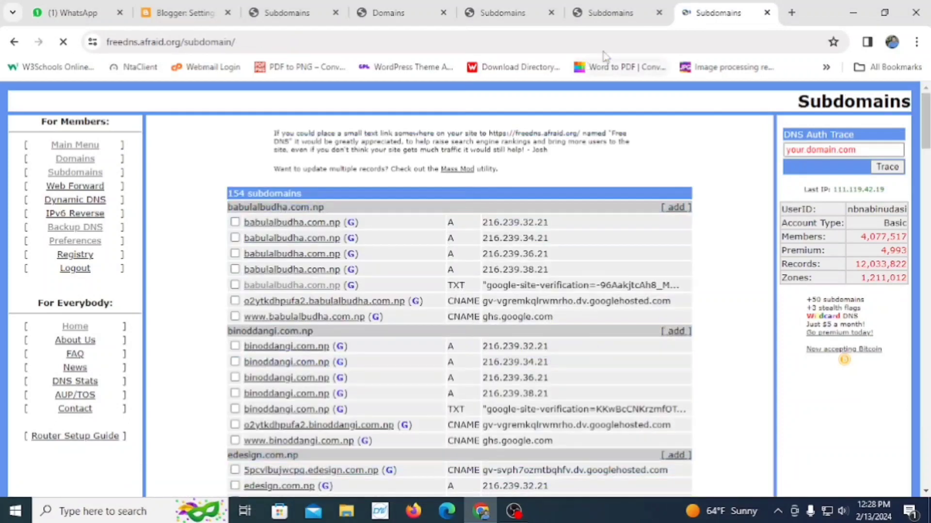
Close one of the full subdomain list tabs and refresh radiohapure.org's records
{"action": "left_click", "coordinate": [611, 19]}
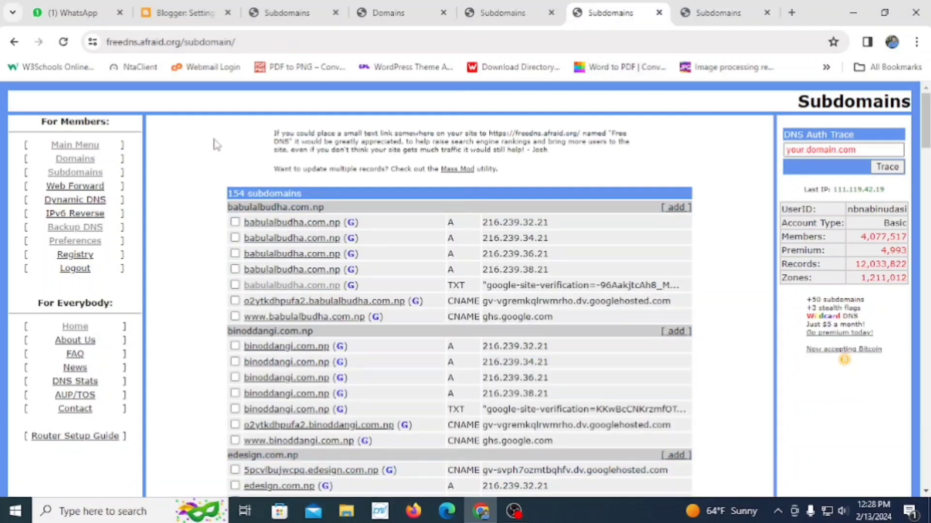
{"action": "left_click", "coordinate": [766, 12]}
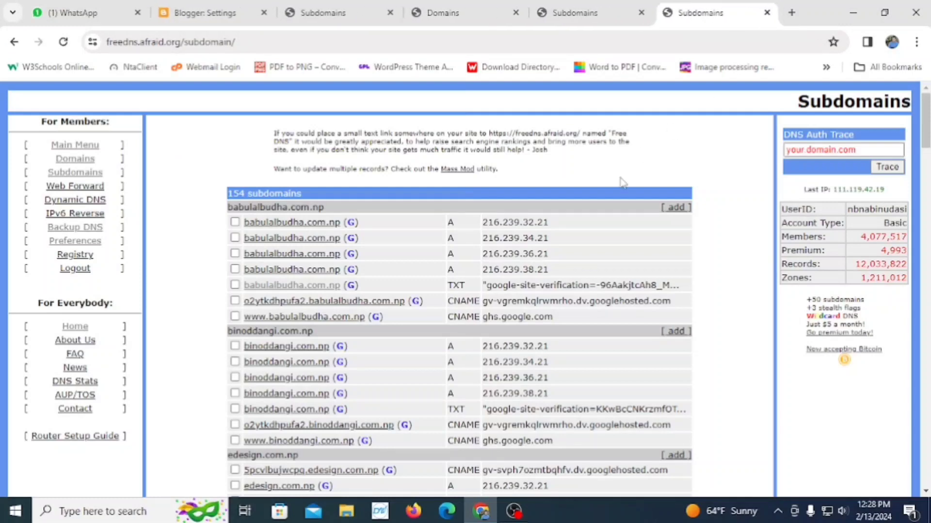
{"action": "left_click", "coordinate": [598, 13]}
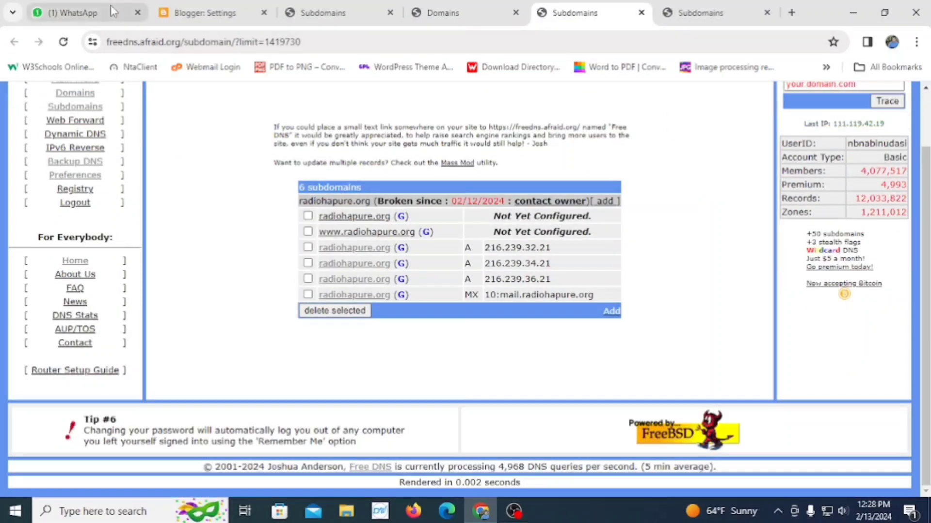
{"action": "left_click", "coordinate": [62, 42]}
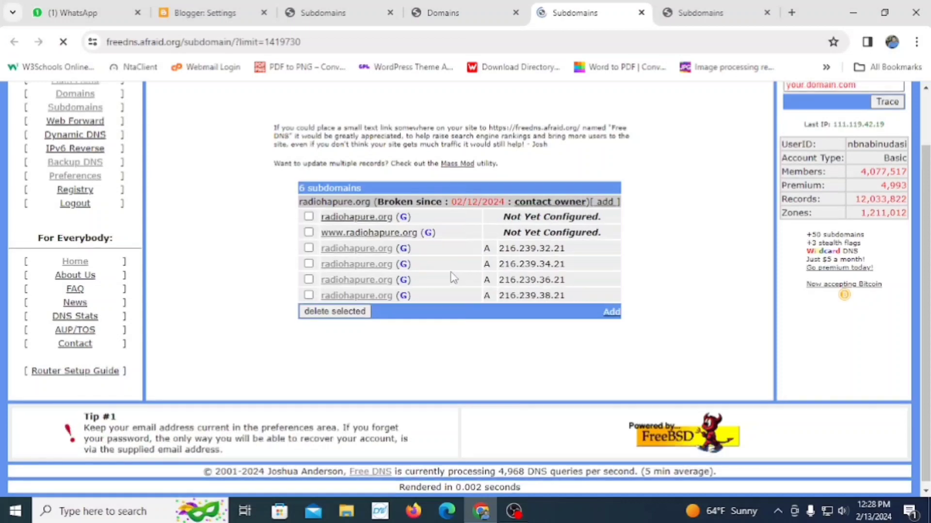
{"action": "right_click", "coordinate": [394, 237]}
{"action": "left_click", "coordinate": [416, 247]}
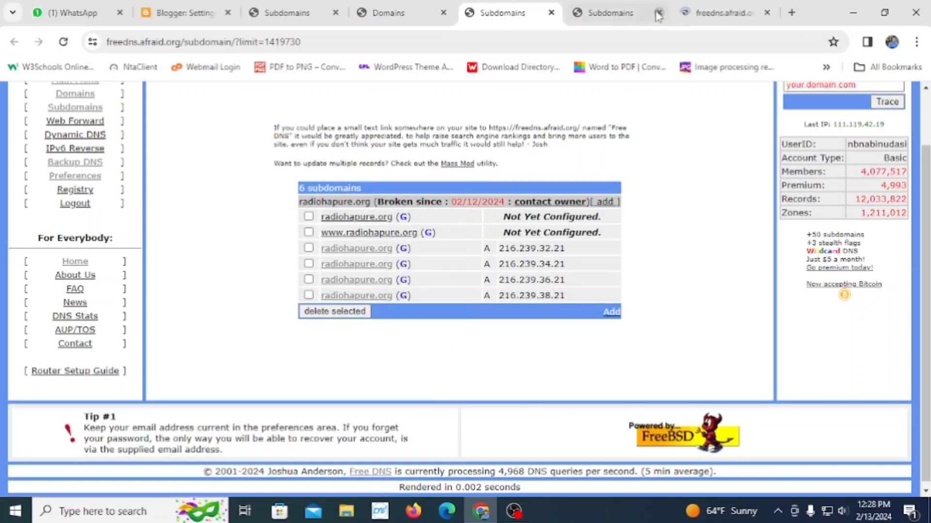
{"action": "left_click", "coordinate": [621, 17]}
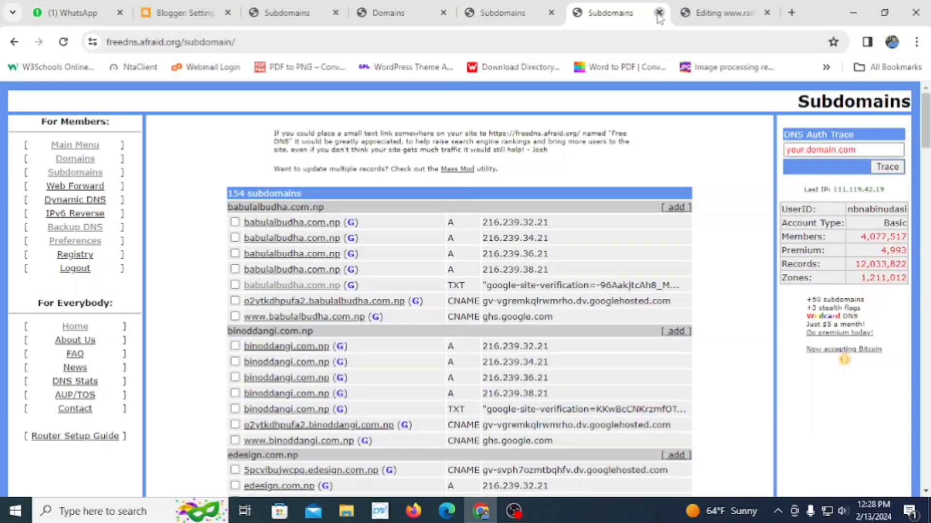
{"action": "left_click", "coordinate": [659, 13]}
Copy the destination ghs.google.com from the www CNAME record of the already configured reference domain
{"action": "left_click", "coordinate": [388, 13]}
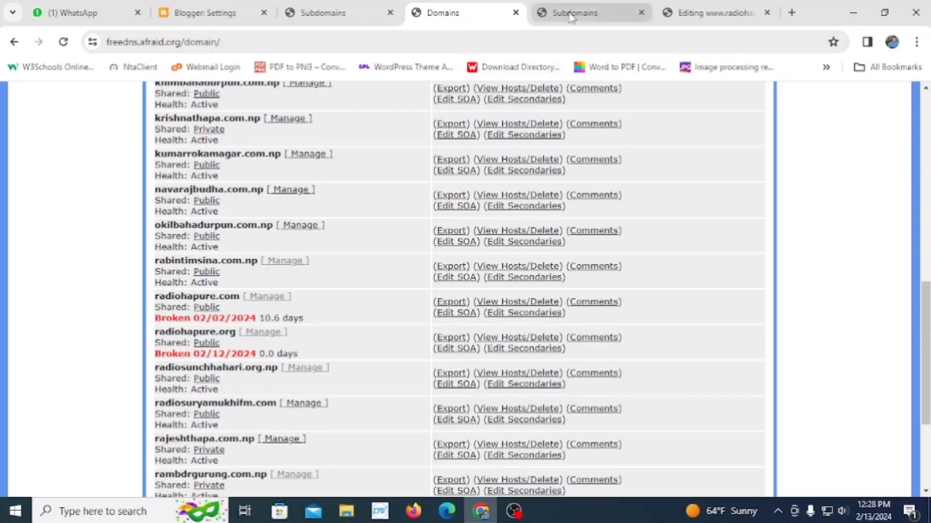
{"action": "left_click", "coordinate": [367, 6]}
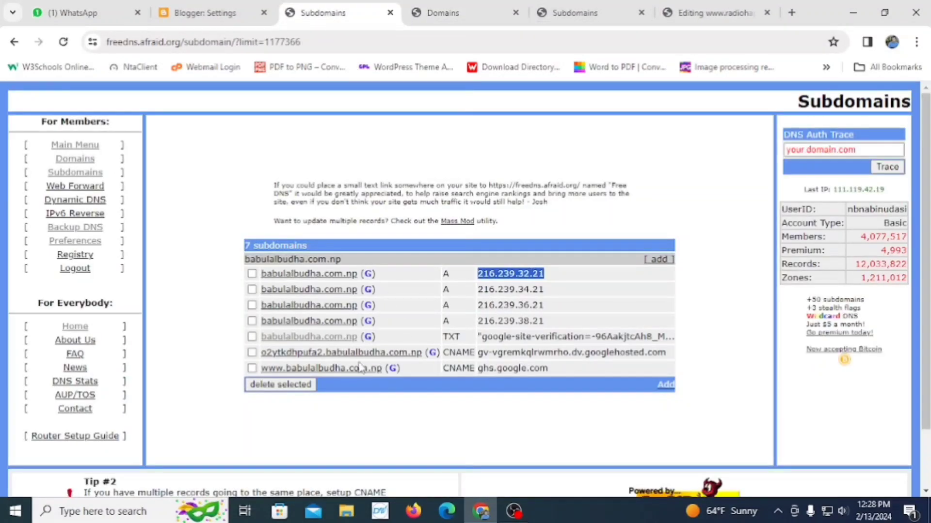
{"action": "left_click_drag", "start_coordinate": [551, 373], "coordinate": [484, 369]}
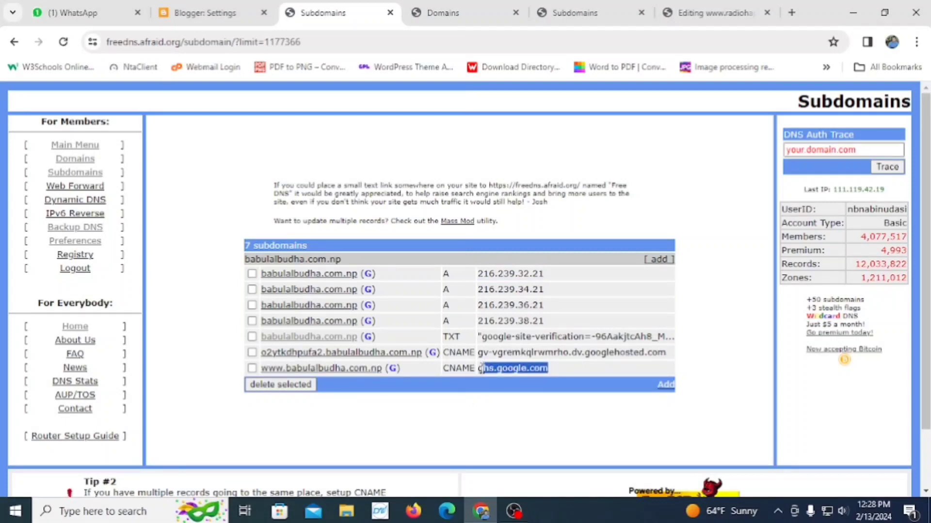
{"action": "right_click", "coordinate": [480, 368]}
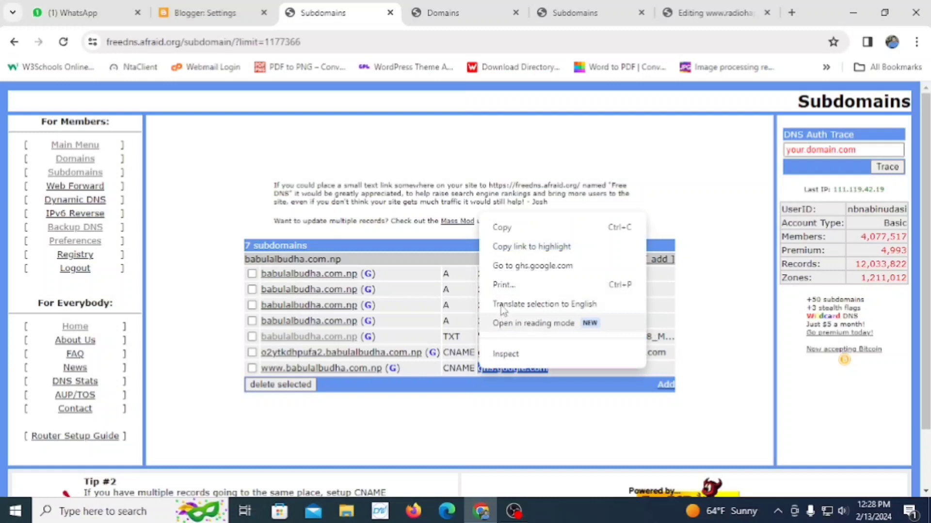
{"action": "left_click", "coordinate": [499, 227]}
{"action": "left_click", "coordinate": [708, 13]}
{"action": "left_click", "coordinate": [433, 293]}
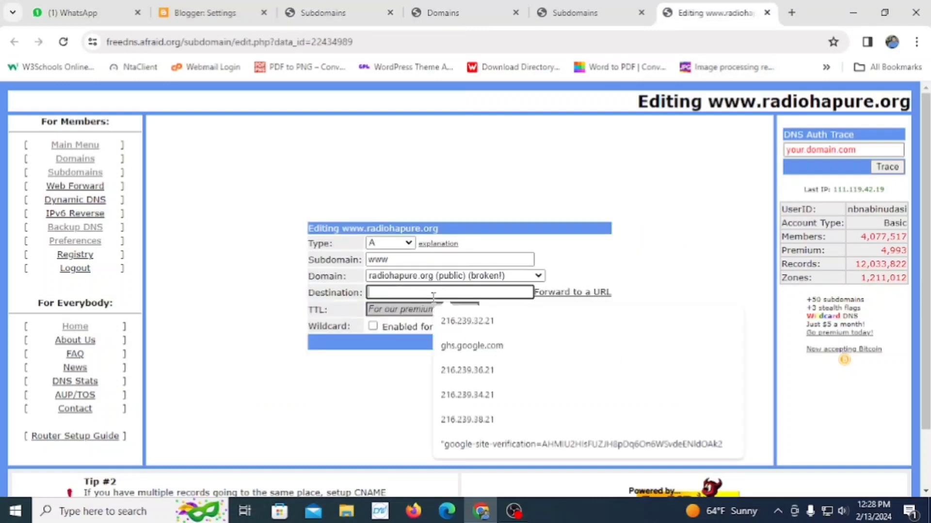
{"action": "right_click", "coordinate": [434, 298]}
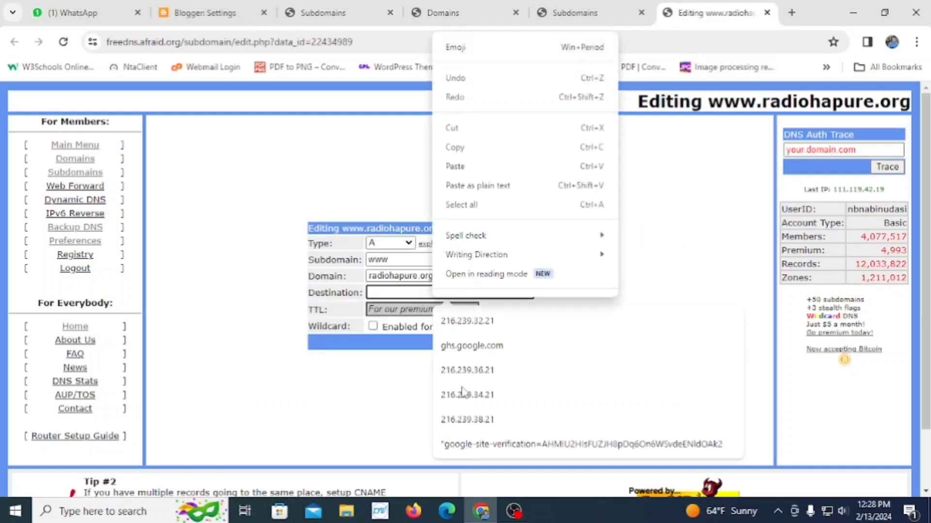
{"action": "left_click", "coordinate": [467, 174]}
{"action": "left_click", "coordinate": [392, 245]}
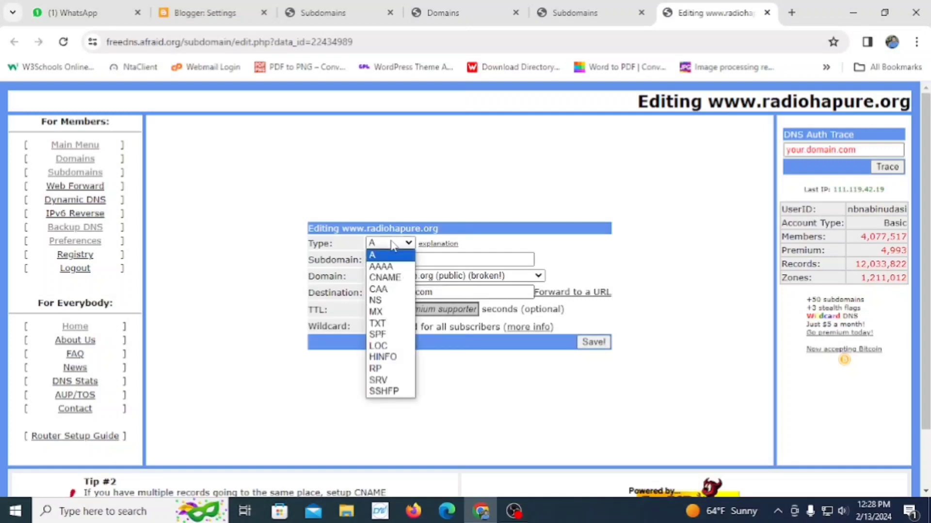
{"action": "left_click", "coordinate": [386, 279]}
{"action": "left_click", "coordinate": [452, 19]}
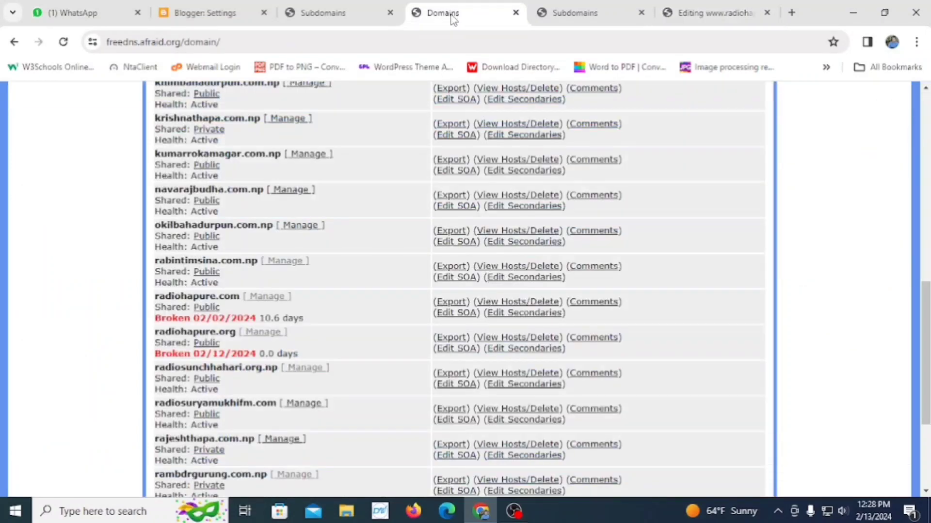
{"action": "left_click", "coordinate": [561, 17]}
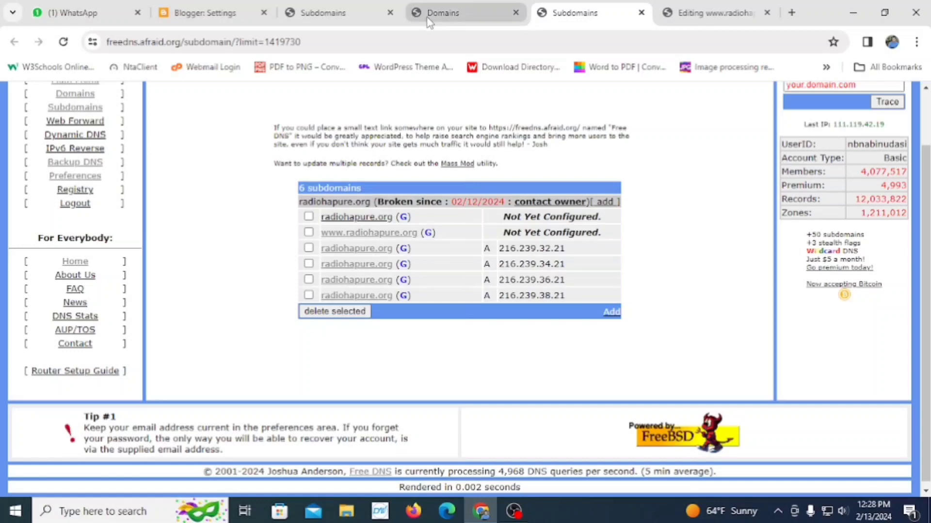
{"action": "left_click", "coordinate": [338, 13]}
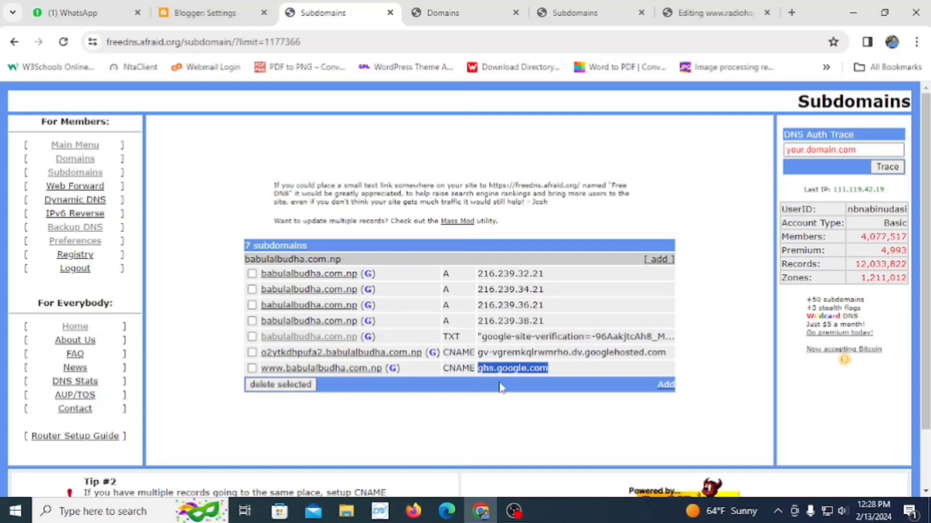
{"action": "left_click", "coordinate": [716, 13]}
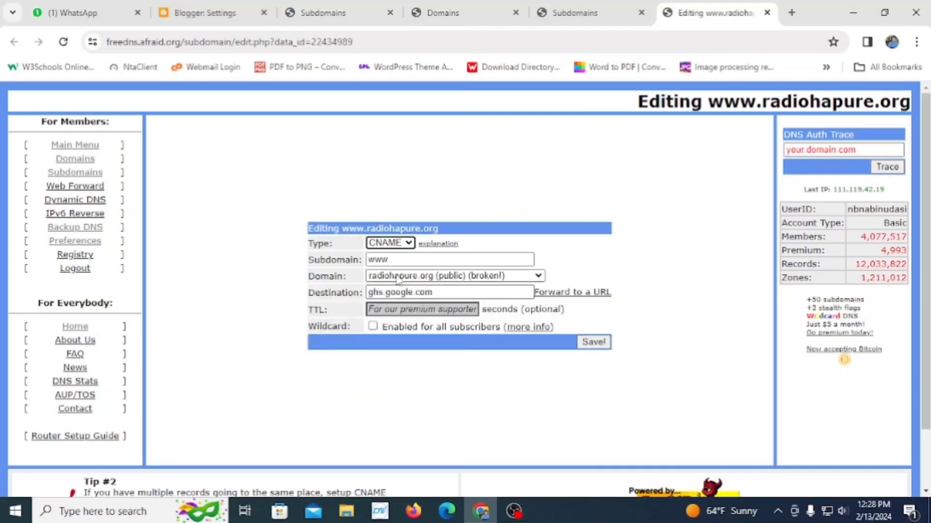
{"action": "left_click", "coordinate": [594, 342]}
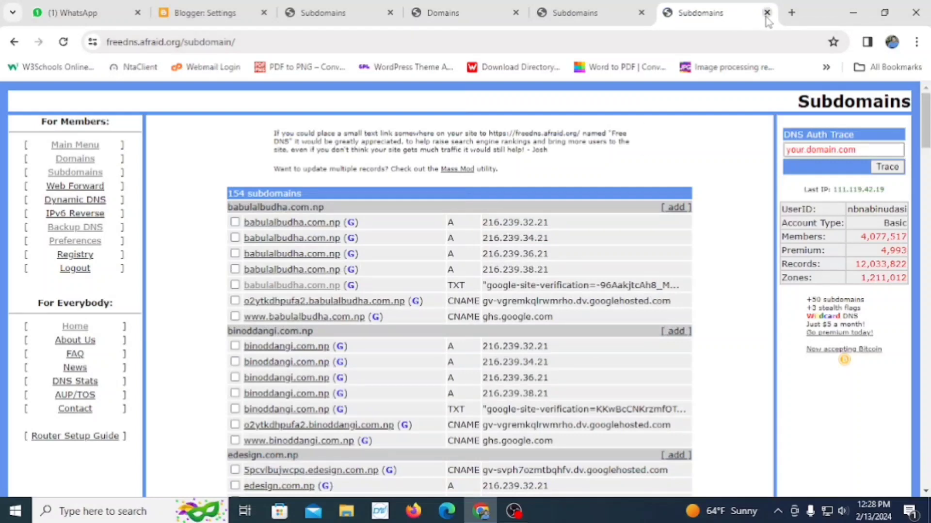
Close the full subdomain list, refresh radiohapure.org's records, and move their tab ahead of the domain list tab
{"action": "left_click", "coordinate": [767, 13]}
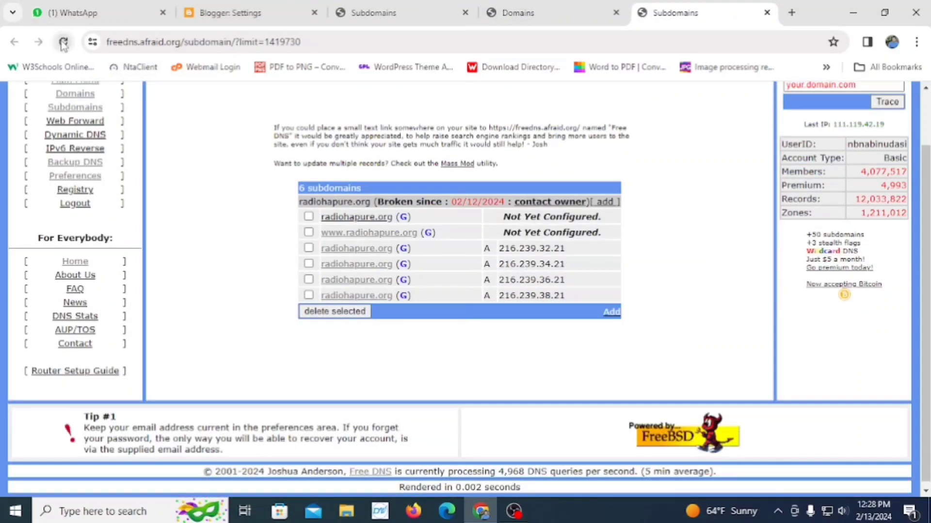
{"action": "left_click", "coordinate": [63, 42]}
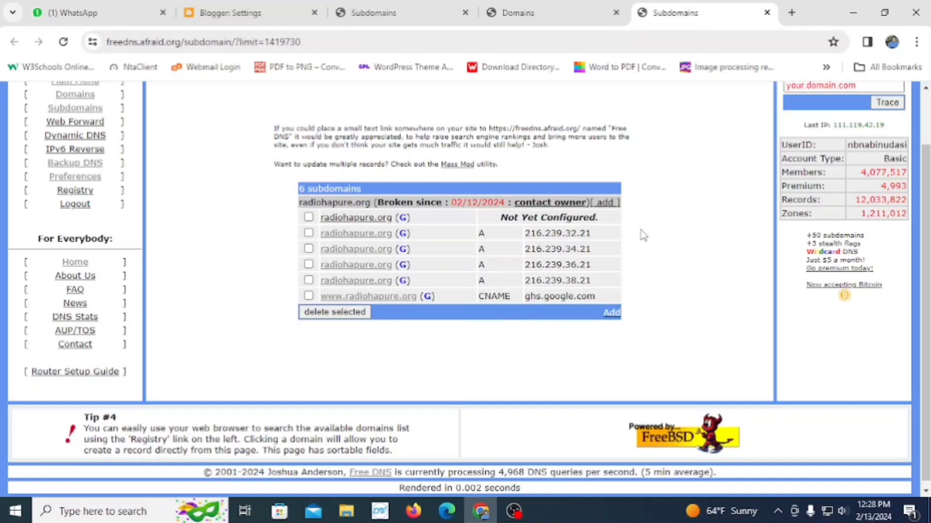
{"action": "left_click", "coordinate": [532, 16]}
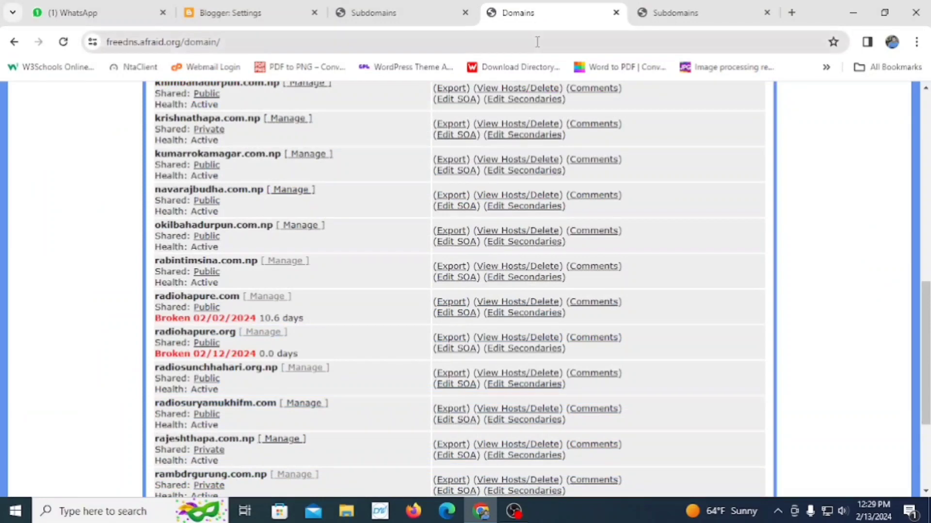
{"action": "left_click_drag", "start_coordinate": [670, 16], "coordinate": [547, 18]}
{"action": "left_click", "coordinate": [679, 12]}
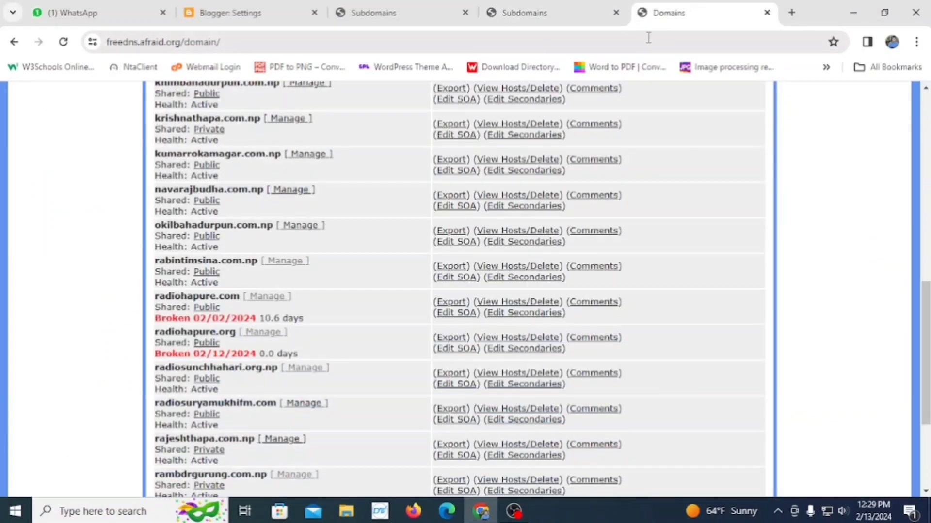
{"action": "left_click", "coordinate": [639, 41]}
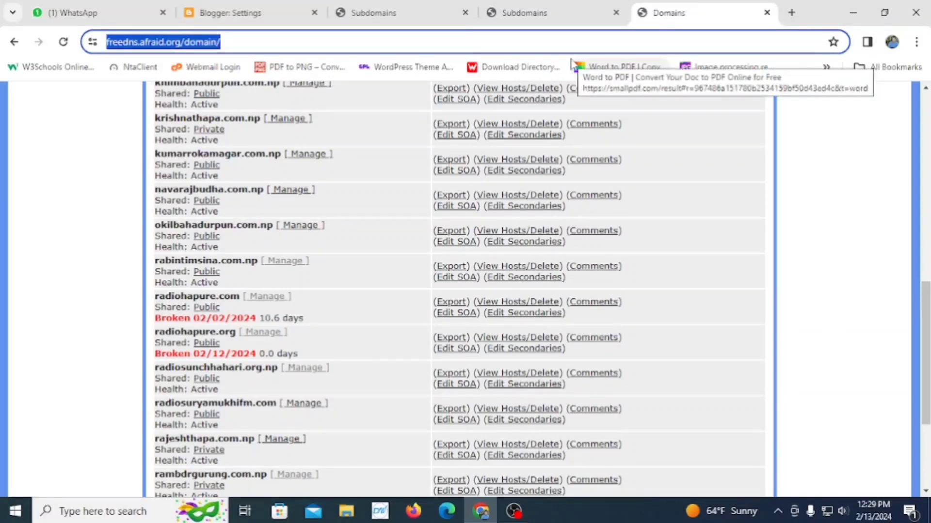
Search the web for google webmaster tools and open Google Search Console from the results
{"action": "type", "text": "goog"}
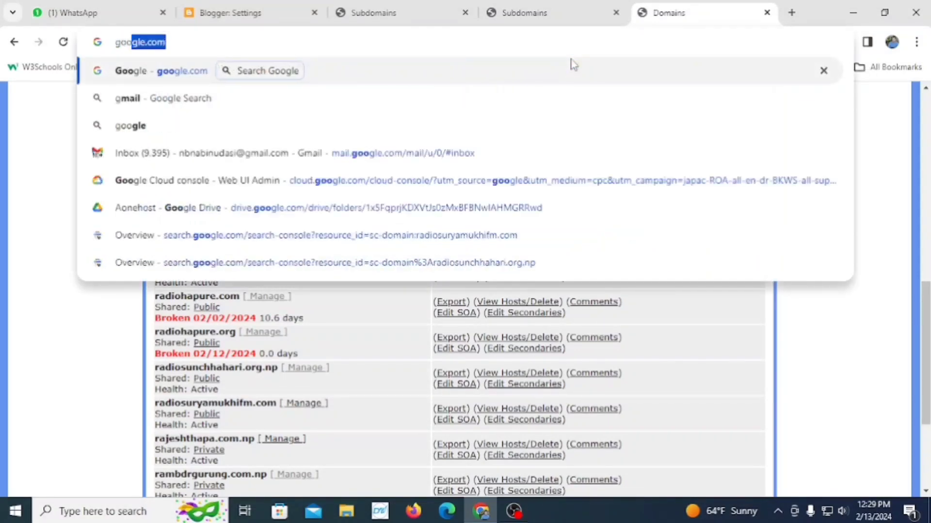
{"action": "type", "text": "le "}
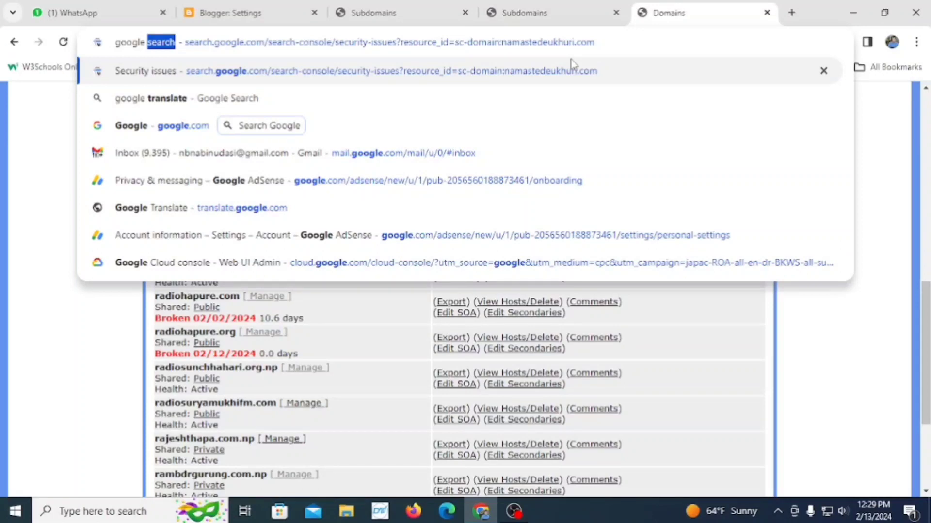
{"action": "type", "text": "we"}
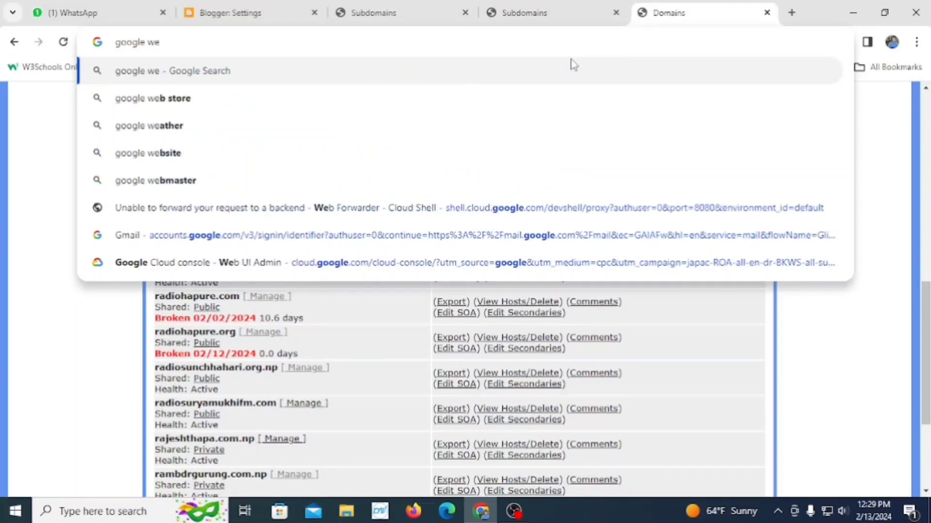
{"action": "type", "text": "b"}
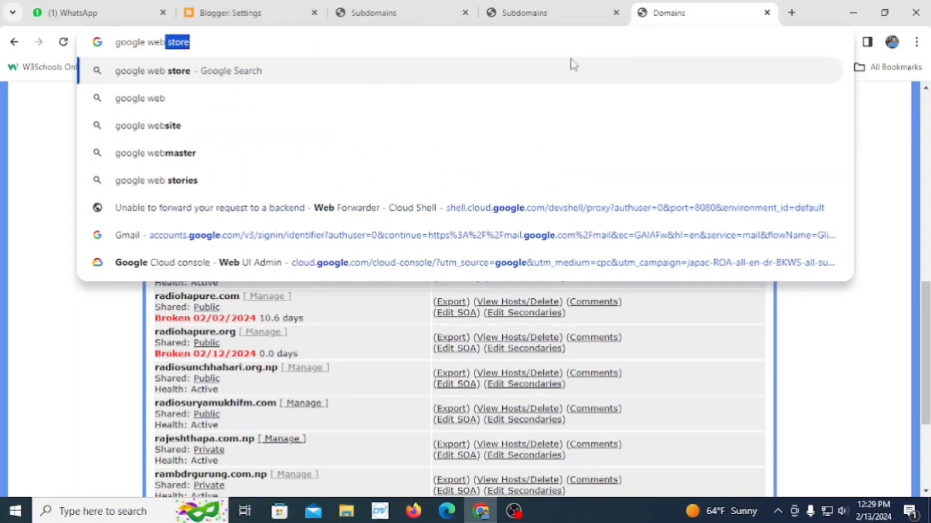
{"action": "type", "text": "m"}
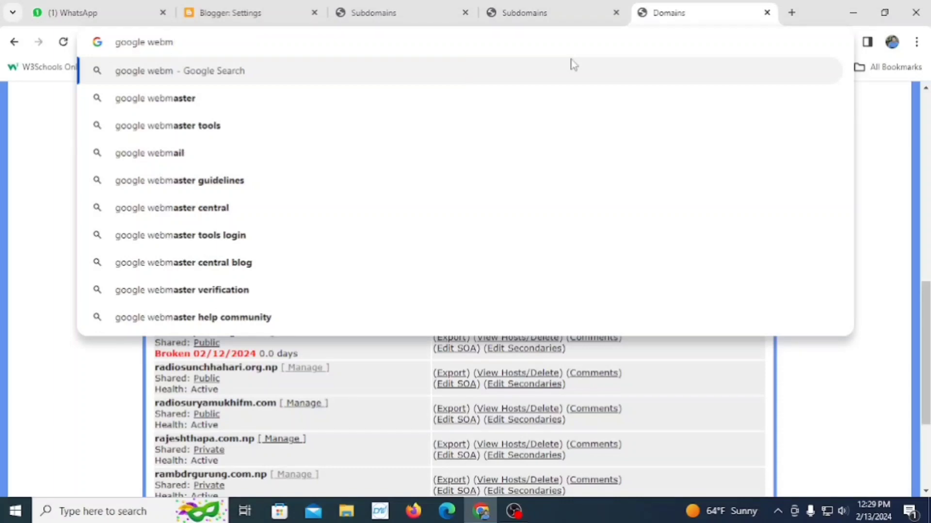
{"action": "left_click", "coordinate": [242, 125]}
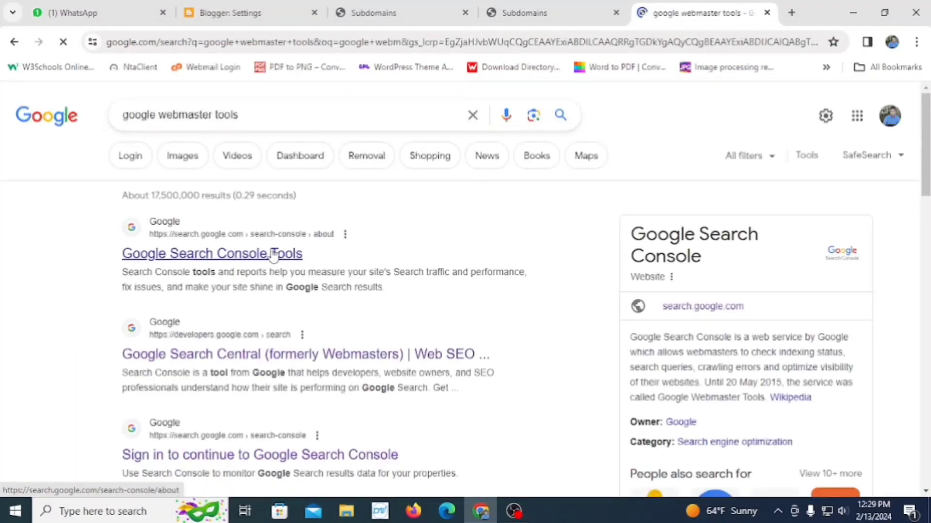
{"action": "left_click", "coordinate": [274, 254]}
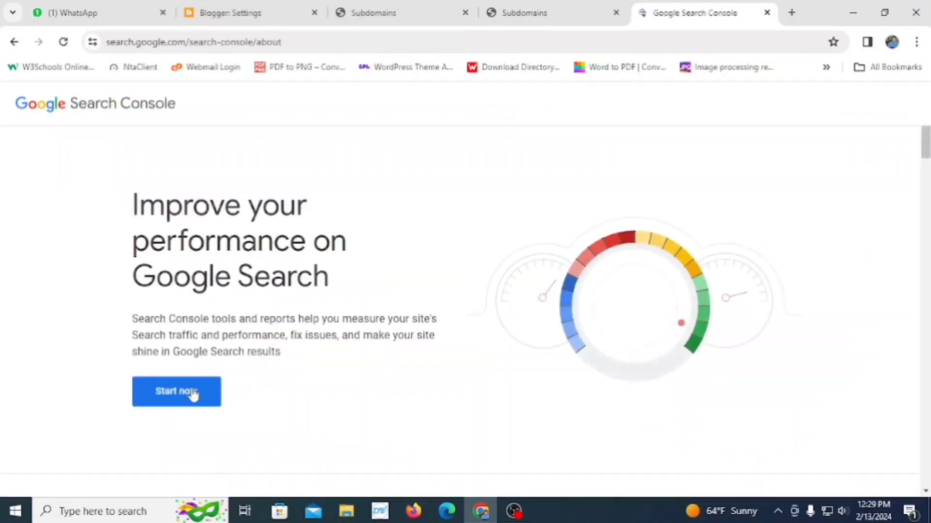
{"action": "left_click", "coordinate": [192, 392]}
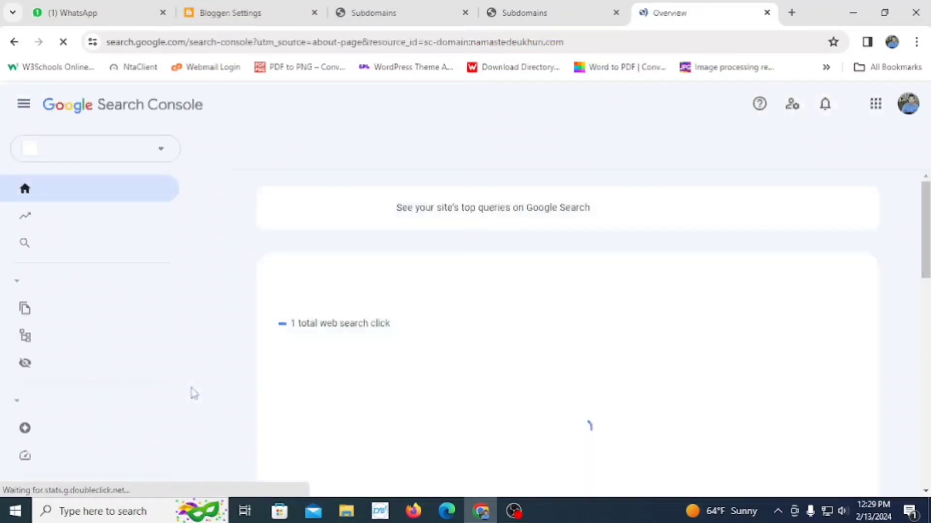
{"action": "left_click", "coordinate": [128, 150]}
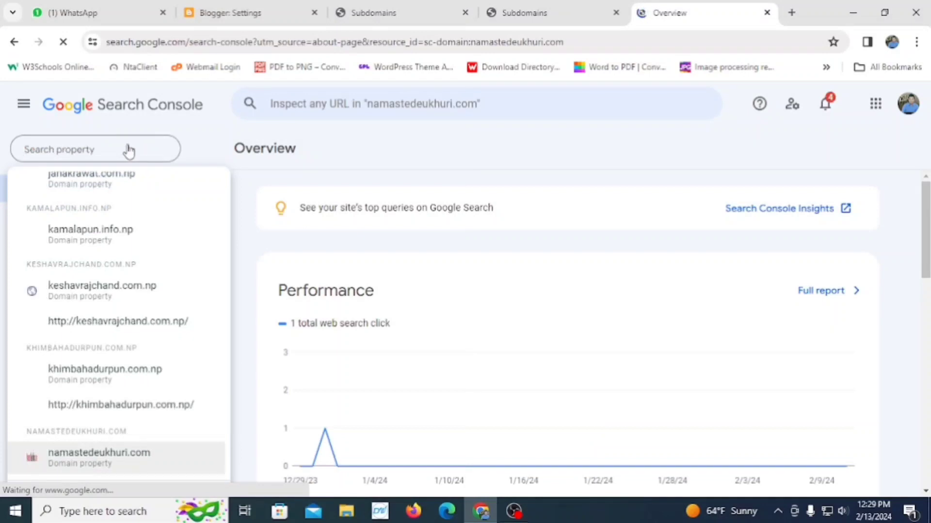
{"action": "type", "text": "ghs.google.com"}
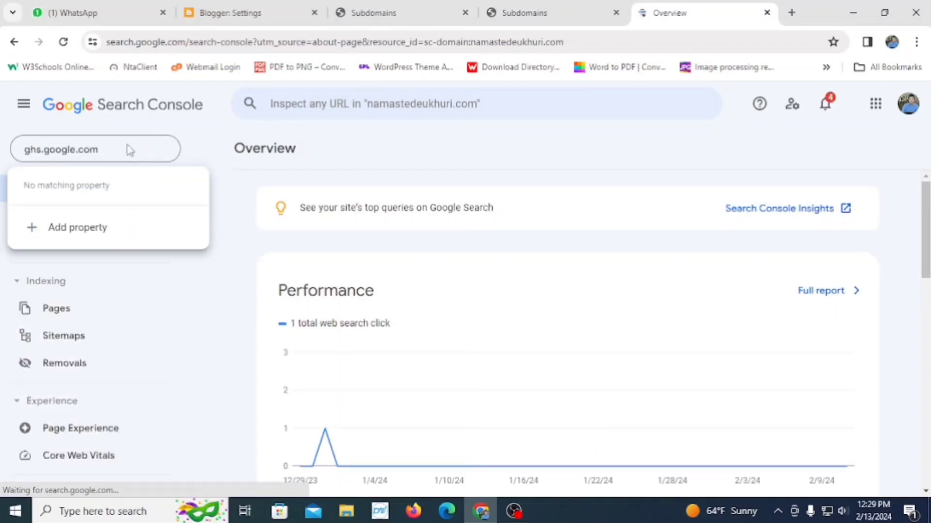
{"action": "key", "text": "ctrl+a"}
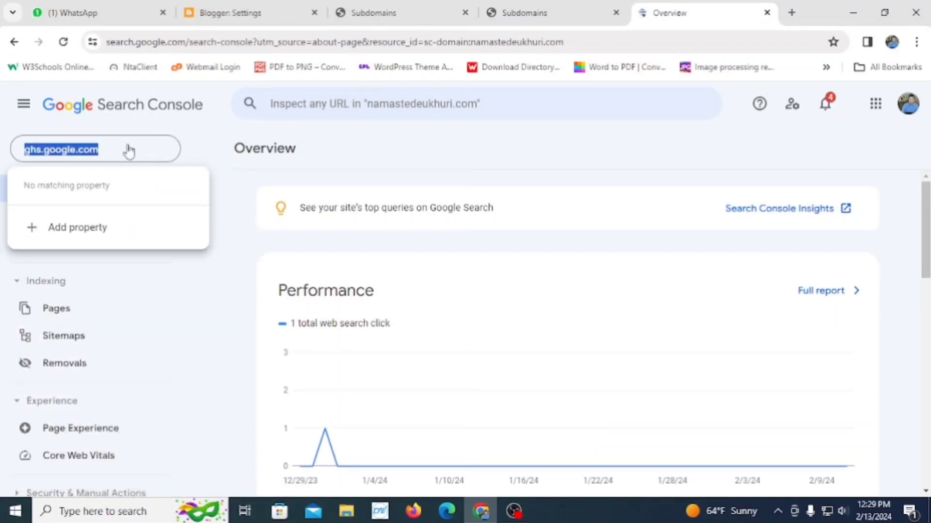
Return to radiohapure.org's FreeDNS records and copy the domain name from the record that is not yet configured
{"action": "left_click", "coordinate": [523, 13]}
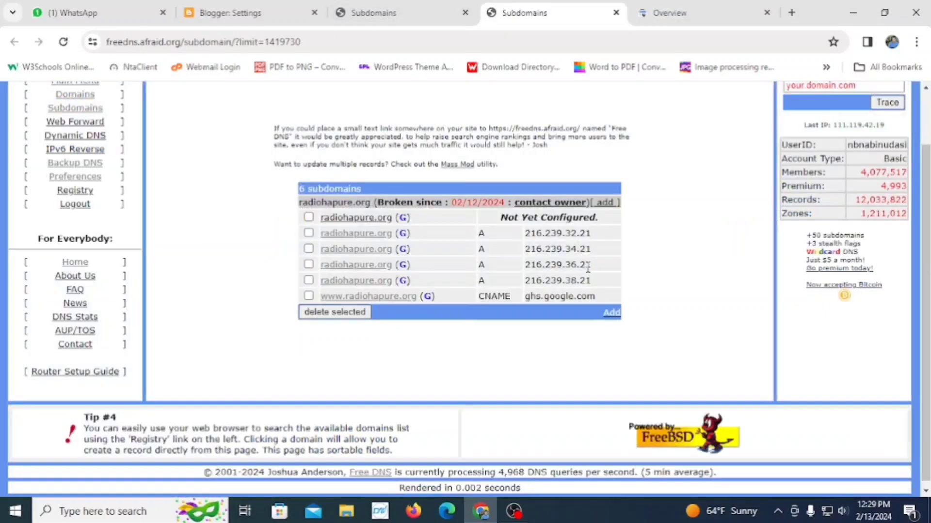
{"action": "scroll", "coordinate": [502, 275], "scroll_direction": "up", "scroll_amount": 1}
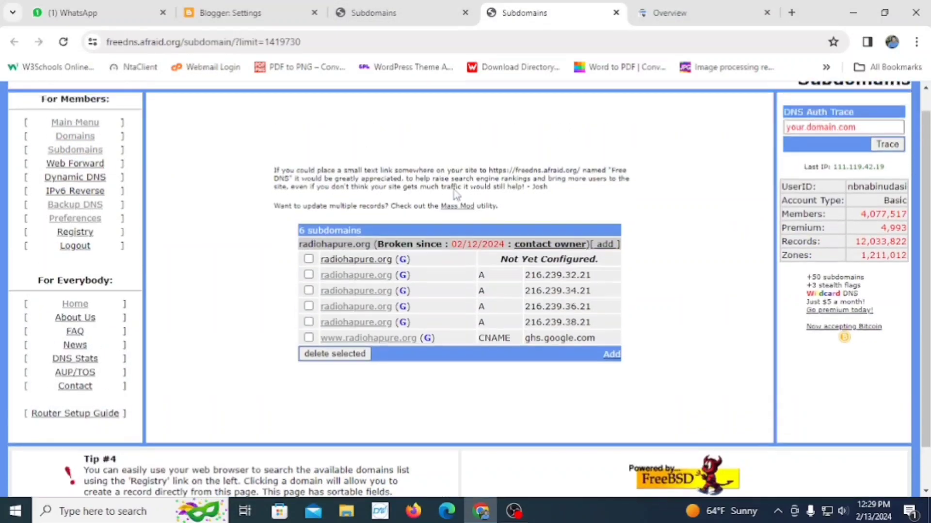
{"action": "scroll", "coordinate": [501, 275], "scroll_direction": "down", "scroll_amount": 1}
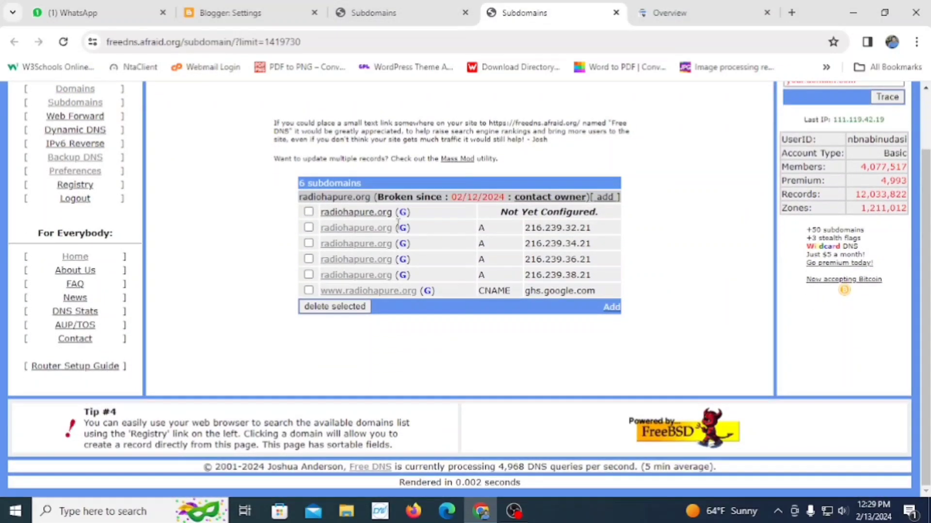
{"action": "left_click_drag", "start_coordinate": [401, 211], "coordinate": [322, 211]}
{"action": "key", "text": "ctrl+c"}
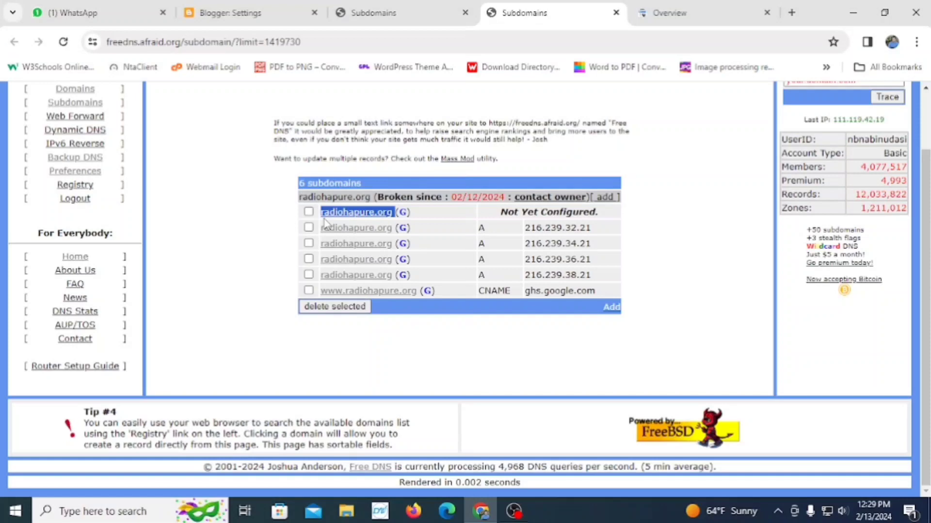
Switch to Microsoft Edge and load the copied address radiohapure.org
{"action": "left_click", "coordinate": [661, 13]}
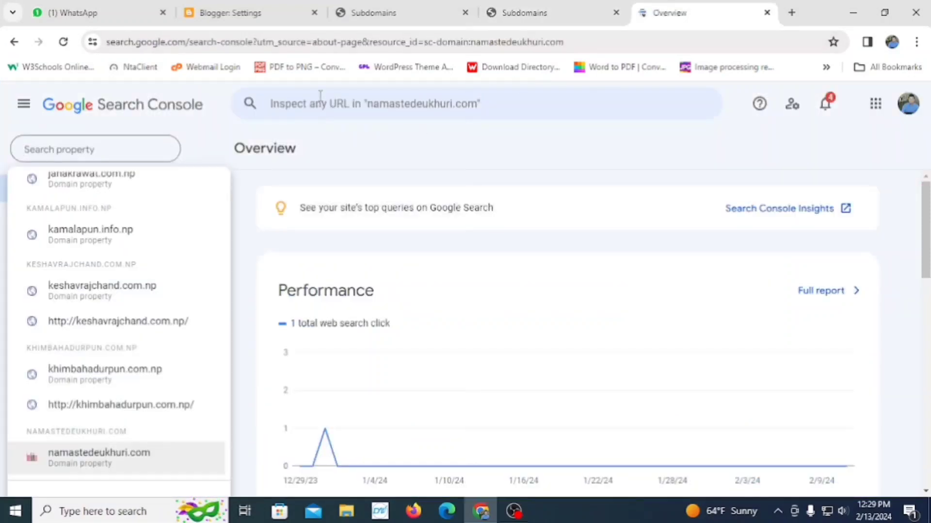
{"action": "left_click", "coordinate": [447, 512]}
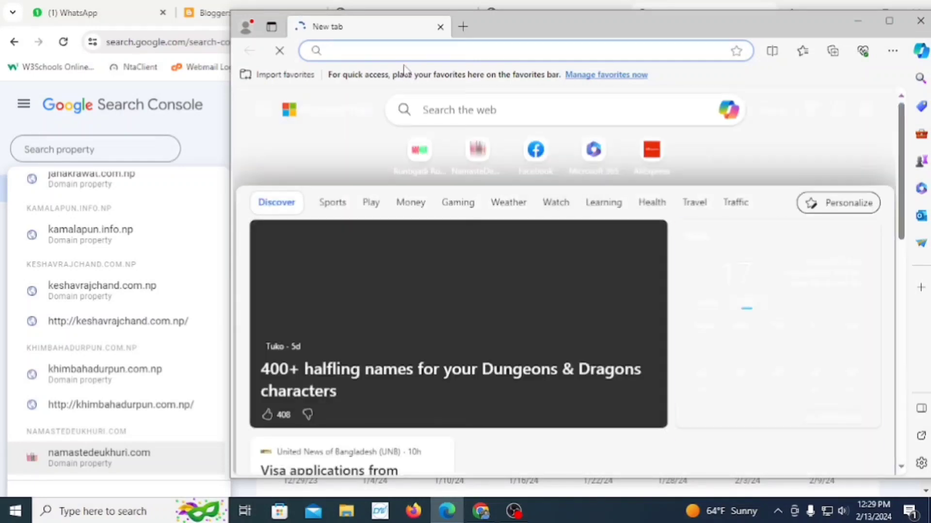
{"action": "key", "text": "ctrl+v"}
{"action": "key", "text": "Return"}
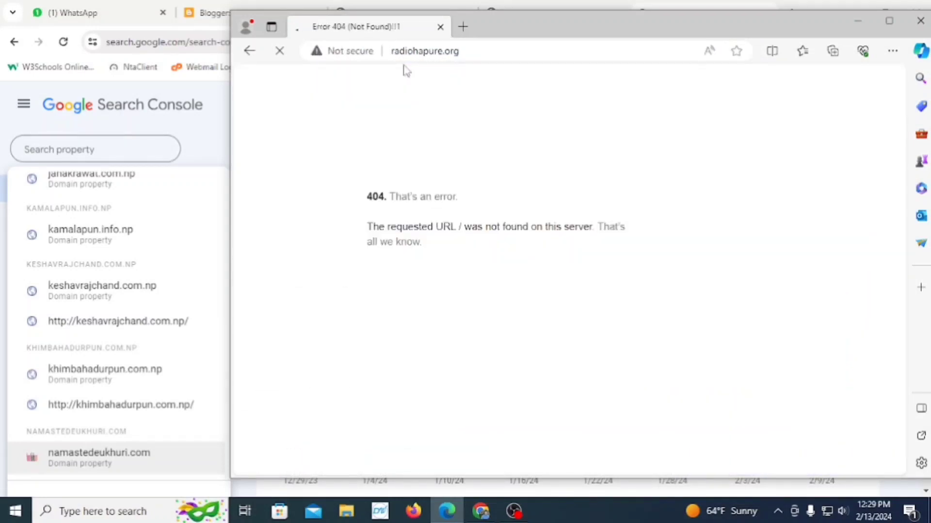
Reload radiohapure.org from the address suggestions and copy its full URL
{"action": "left_click", "coordinate": [442, 50]}
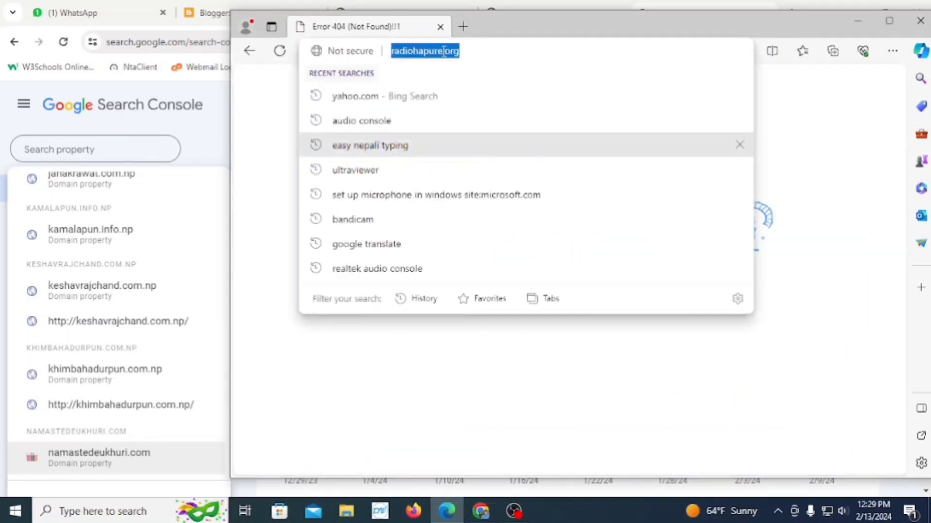
{"action": "left_click", "coordinate": [443, 50]}
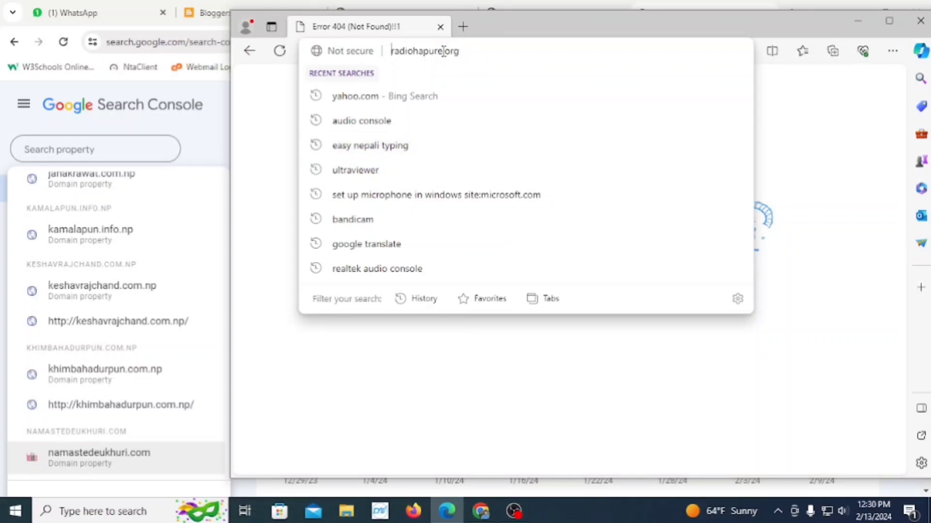
{"action": "type", "text": "ht"}
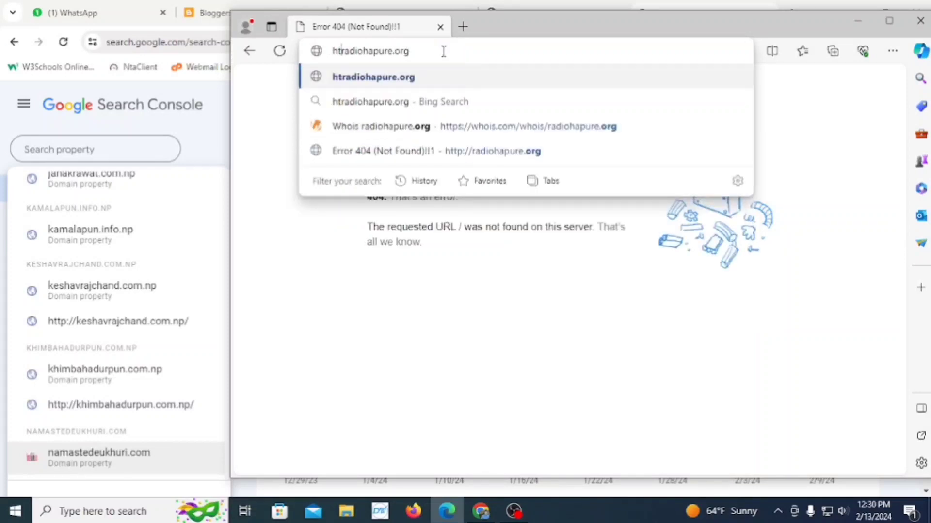
{"action": "left_click", "coordinate": [443, 152]}
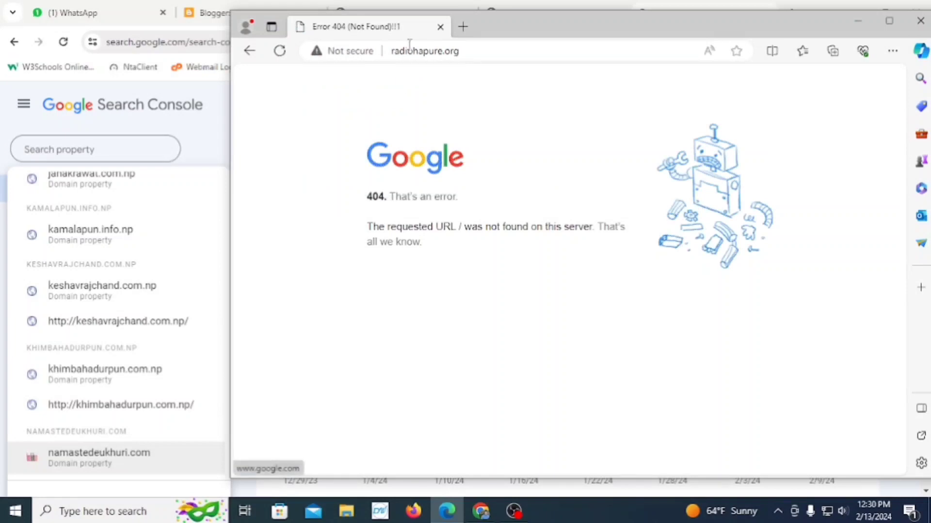
{"action": "right_click", "coordinate": [424, 57]}
{"action": "left_click", "coordinate": [452, 185]}
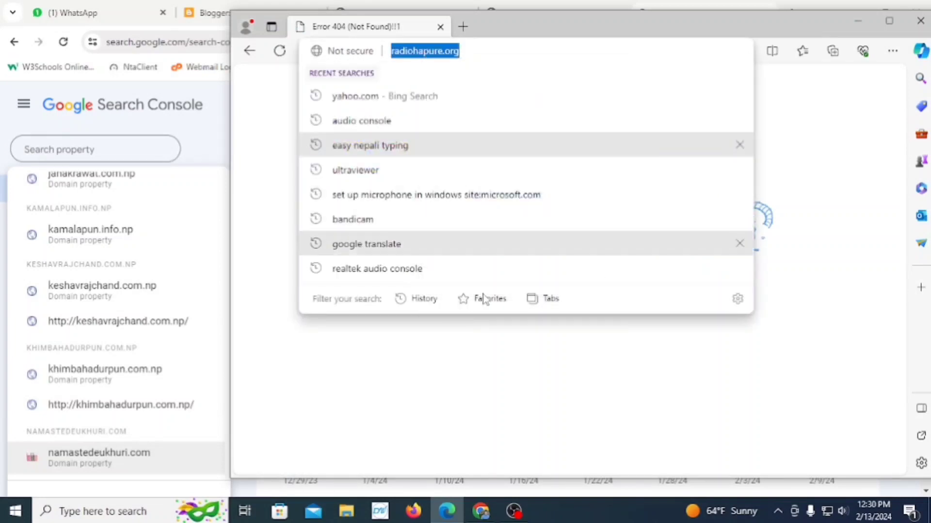
{"action": "left_click", "coordinate": [482, 512]}
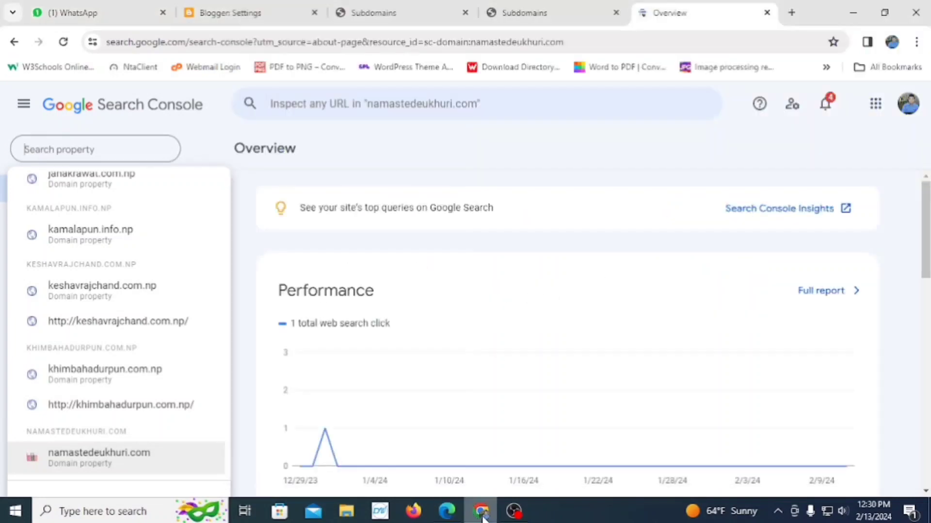
{"action": "left_click", "coordinate": [98, 152]}
{"action": "key", "text": "ctrl+v"}
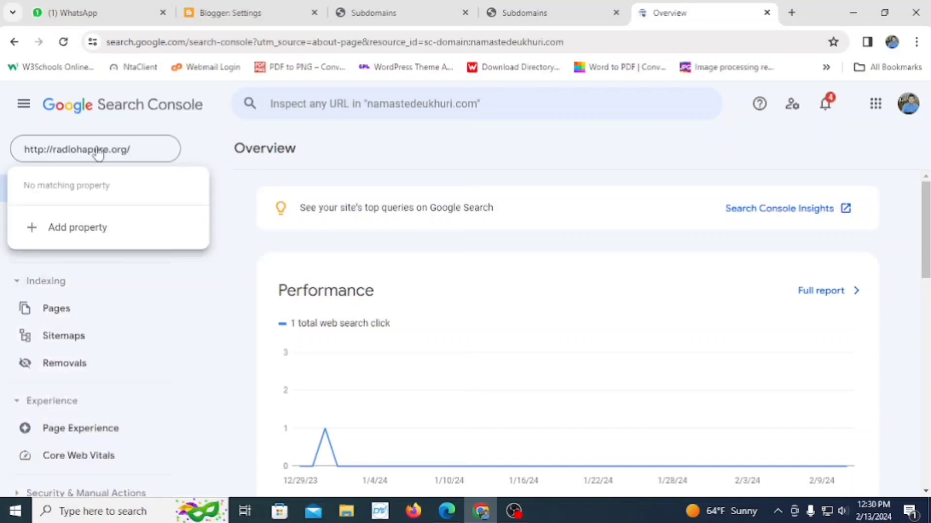
{"action": "left_click", "coordinate": [91, 234]}
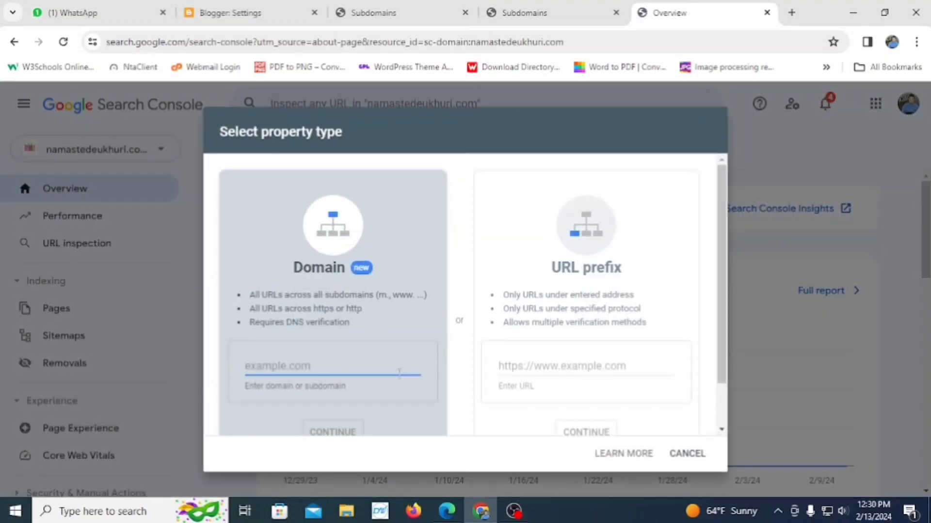
{"action": "right_click", "coordinate": [381, 371]}
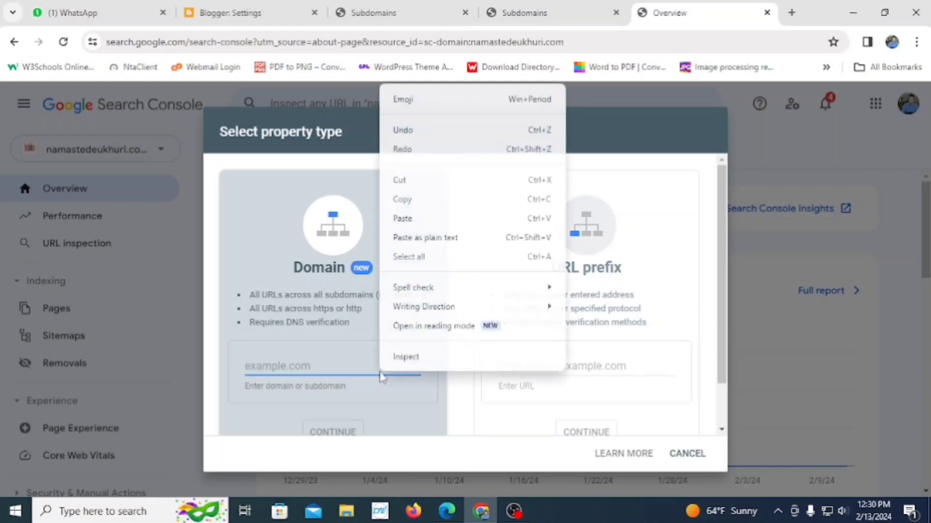
{"action": "left_click", "coordinate": [414, 217]}
{"action": "scroll", "coordinate": [398, 410], "scroll_direction": "down", "scroll_amount": 1}
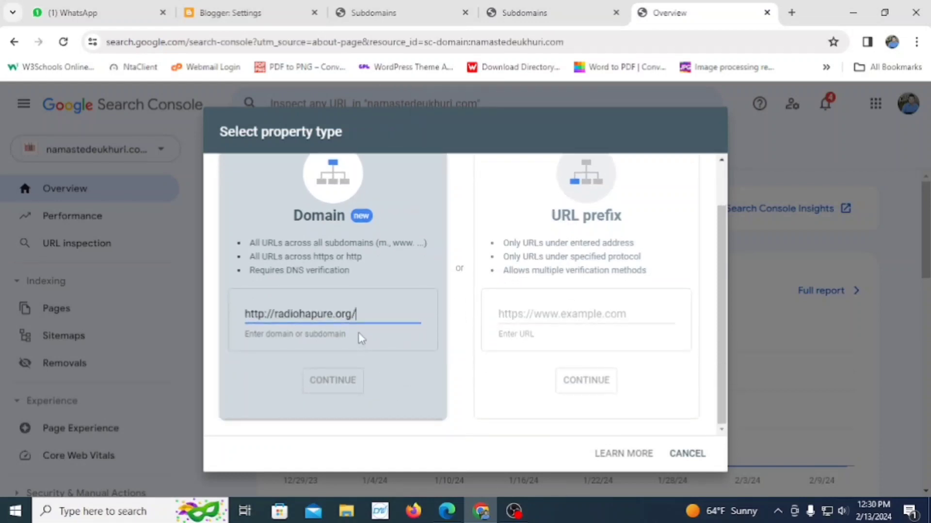
{"action": "key", "text": "BackSpace"}
{"action": "left_click", "coordinate": [277, 314]}
{"action": "key", "text": "BackSpace"}
{"action": "key", "text": "BackSpace"}
{"action": "key", "text": "BackSpace"}
{"action": "key", "text": "BackSpace"}
{"action": "key", "text": "BackSpace"}
{"action": "key", "text": "BackSpace"}
{"action": "key", "text": "BackSpace"}
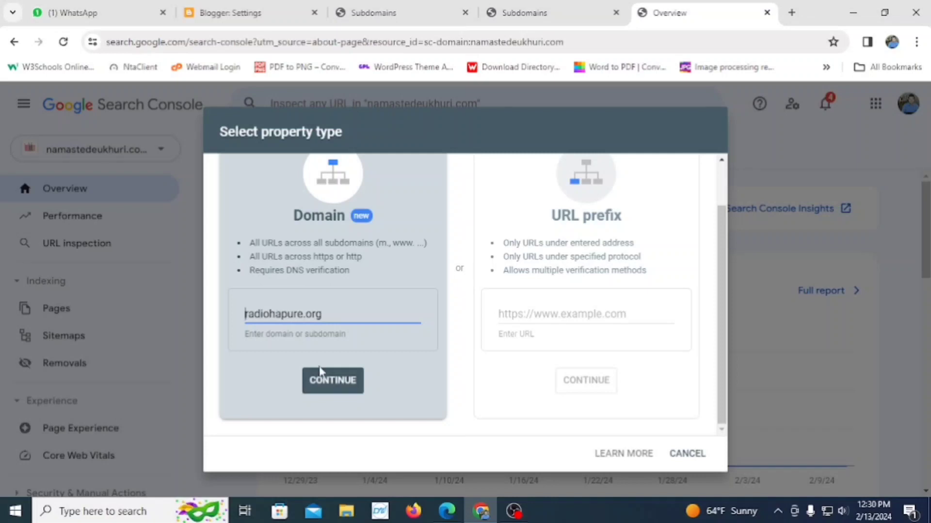
{"action": "left_click", "coordinate": [332, 387]}
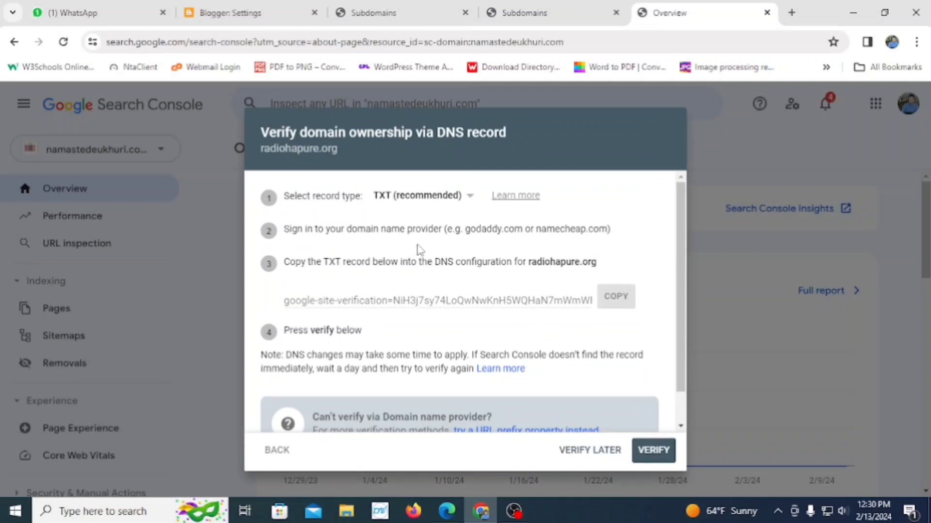
Copy the TXT verification record and open the not yet configured radiohapure.org record in FreeDNS for editing in a new tab
{"action": "left_click", "coordinate": [608, 300]}
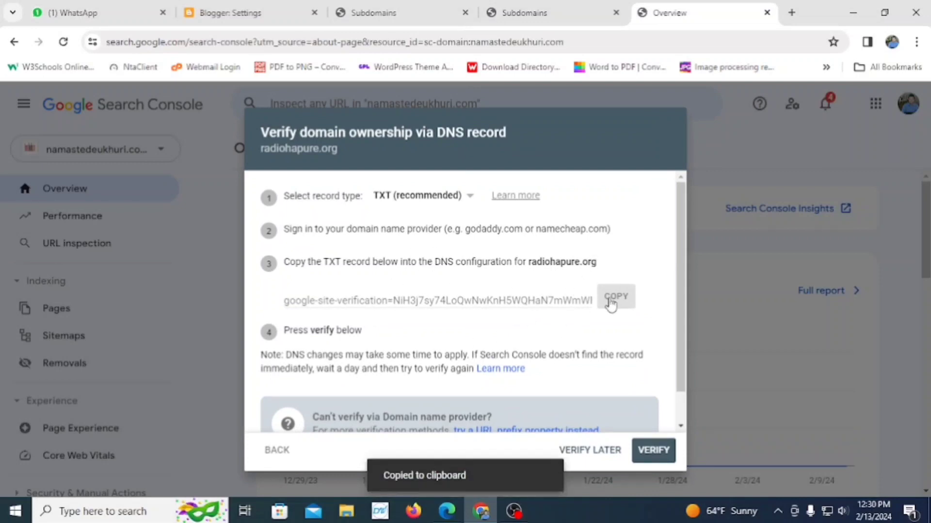
{"action": "left_click", "coordinate": [415, 14]}
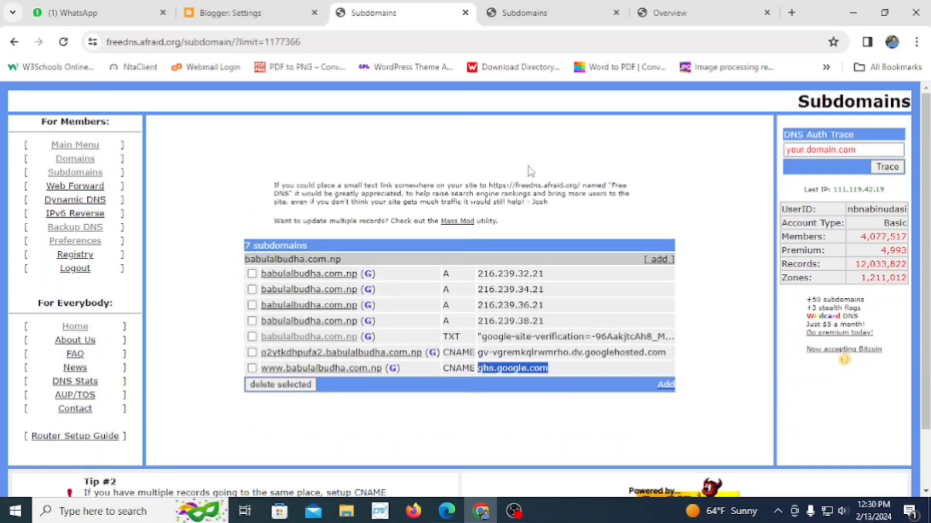
{"action": "left_click", "coordinate": [523, 13]}
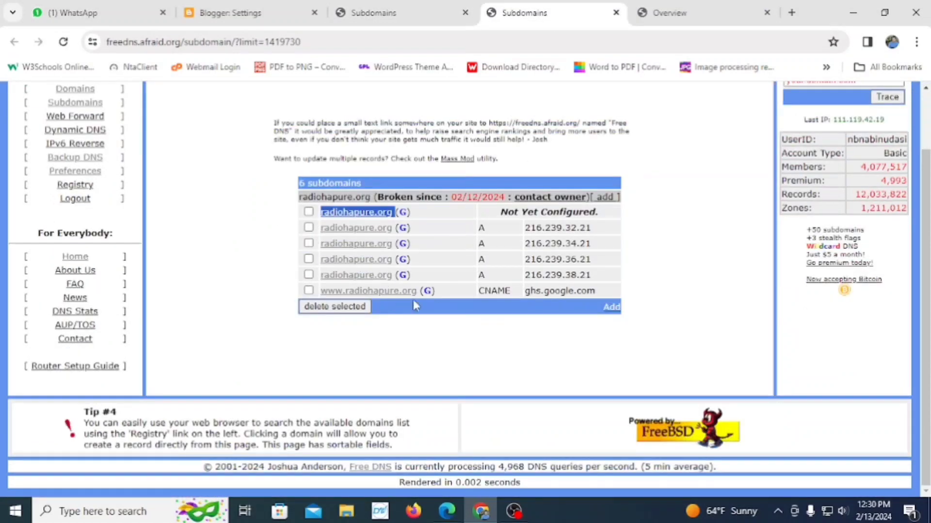
{"action": "right_click", "coordinate": [372, 216]}
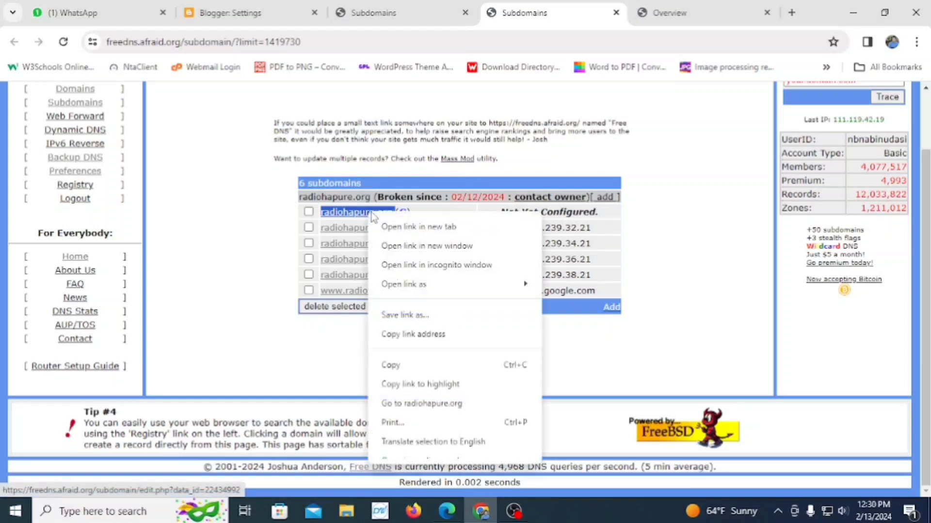
{"action": "left_click", "coordinate": [402, 231]}
{"action": "left_click", "coordinate": [572, 14]}
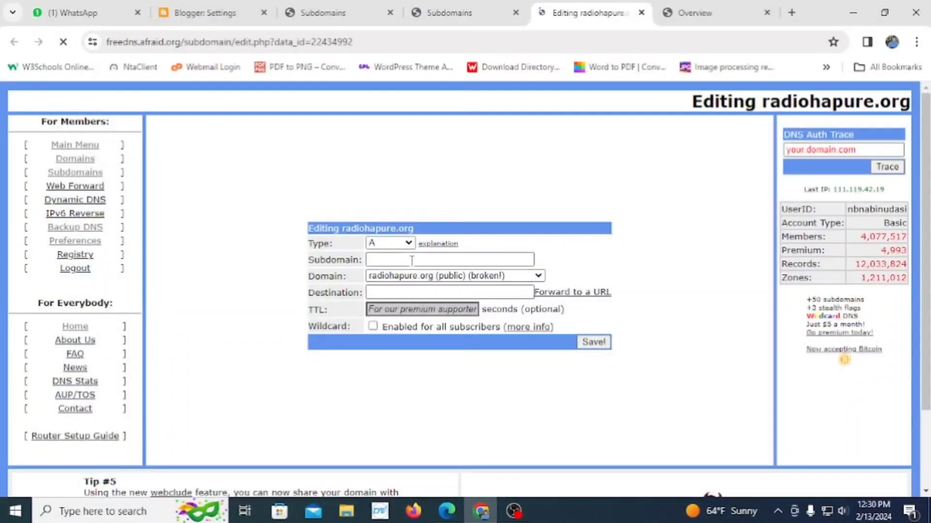
Set the radiohapure.org record's type to CNAME and paste the copied site verification record as its destination
{"action": "left_click", "coordinate": [397, 244]}
{"action": "left_click", "coordinate": [391, 277]}
{"action": "left_click", "coordinate": [403, 293]}
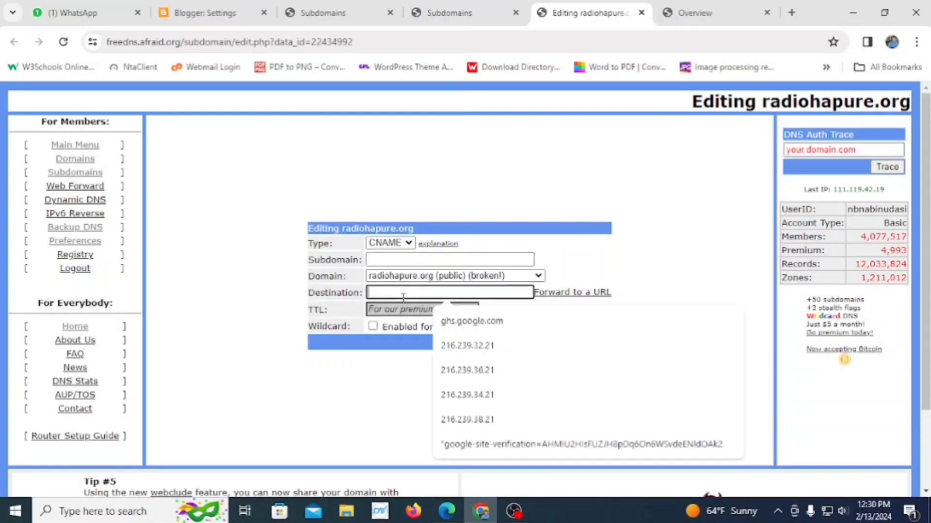
{"action": "right_click", "coordinate": [403, 294]}
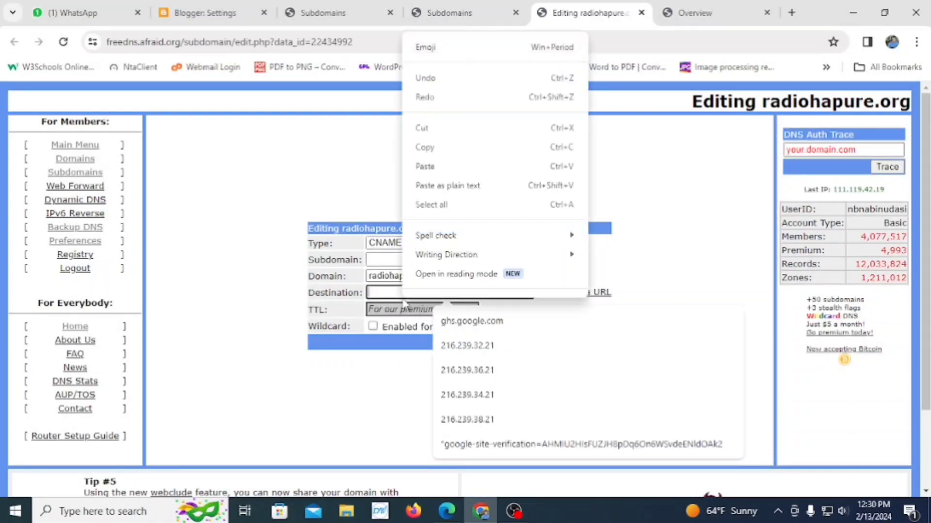
{"action": "left_click", "coordinate": [425, 166]}
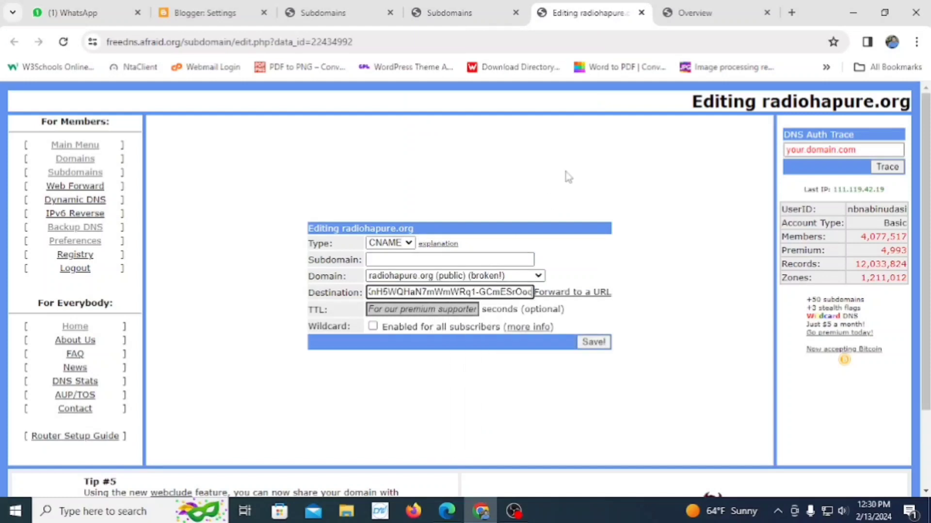
Recheck the DNS verification instructions in Search Console and try to save the radiohapure.org record in FreeDNS as a CNAME
{"action": "left_click", "coordinate": [678, 10]}
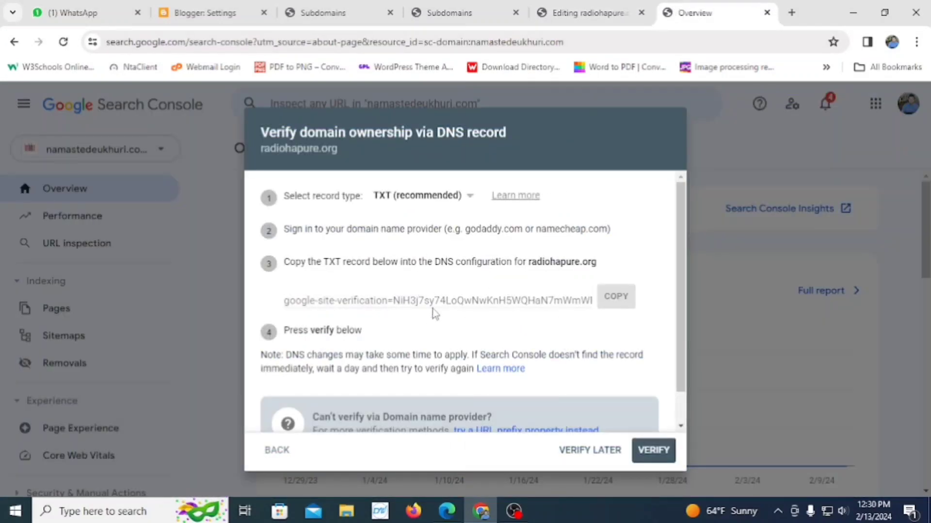
{"action": "scroll", "coordinate": [458, 326], "scroll_direction": "down", "scroll_amount": 1}
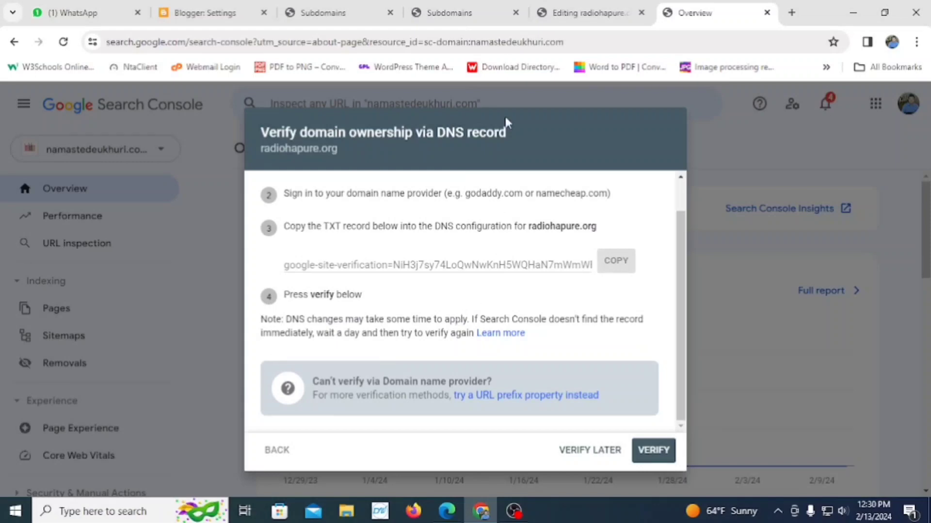
{"action": "left_click", "coordinate": [465, 12]}
{"action": "left_click", "coordinate": [589, 13]}
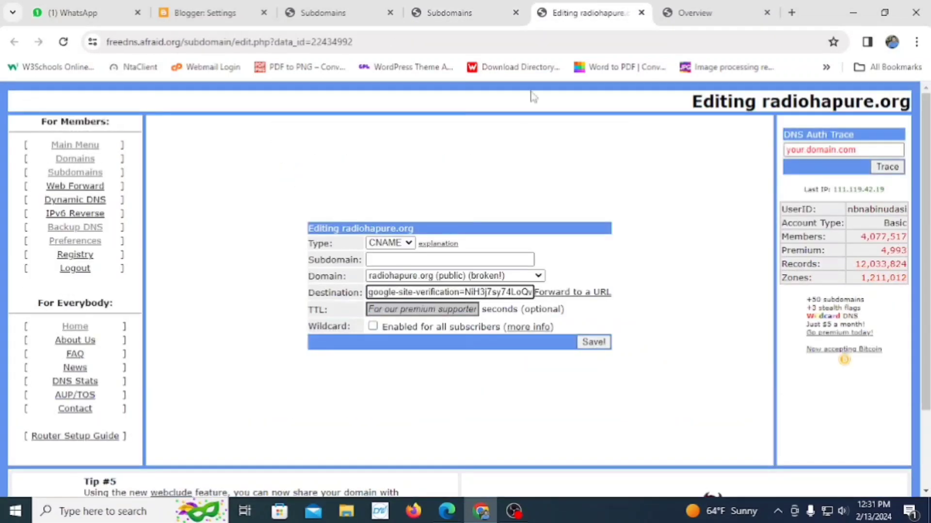
{"action": "left_click", "coordinate": [592, 342]}
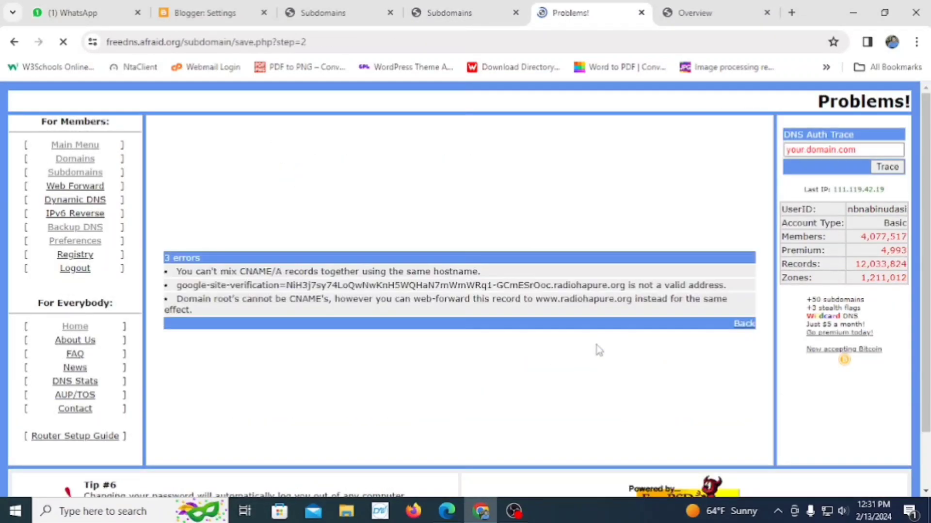
{"action": "left_click", "coordinate": [743, 325]}
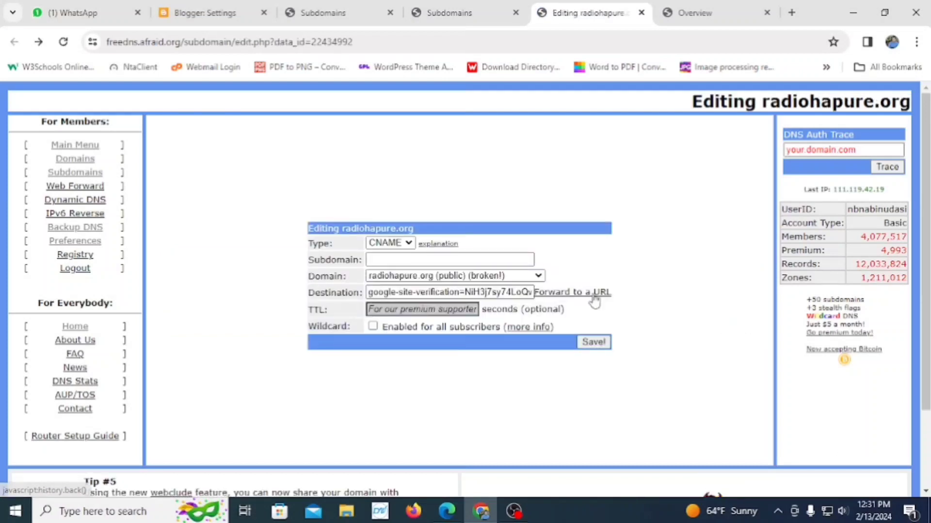
Enclose the radiohapure.org record's destination value in double quotation marks and try to save it again
{"action": "left_click", "coordinate": [502, 292]}
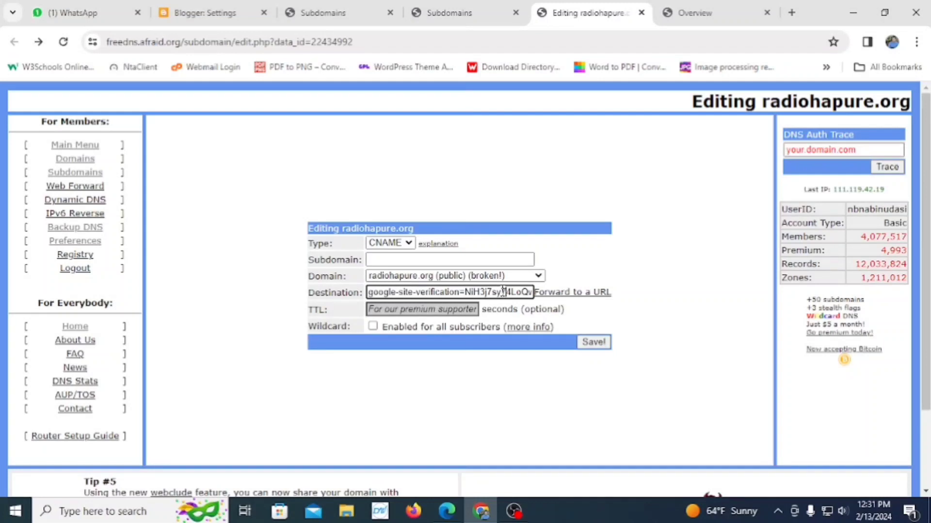
{"action": "key", "text": "Right"}
{"action": "key", "text": "Right"}
{"action": "key", "text": "Right"}
{"action": "key", "text": "Right"}
{"action": "key", "text": "Right"}
{"action": "key", "text": "Right"}
{"action": "key", "text": "Right"}
{"action": "key", "text": "Right"}
{"action": "key", "text": "Right"}
{"action": "key", "text": "Right"}
{"action": "key", "text": "Right"}
{"action": "key", "text": "Right"}
{"action": "key", "text": "Right"}
{"action": "key", "text": "Right"}
{"action": "key", "text": "Right"}
{"action": "key", "text": "Right"}
{"action": "key", "text": "Right"}
{"action": "key", "text": "Right"}
{"action": "key", "text": "Right"}
{"action": "key", "text": "Right"}
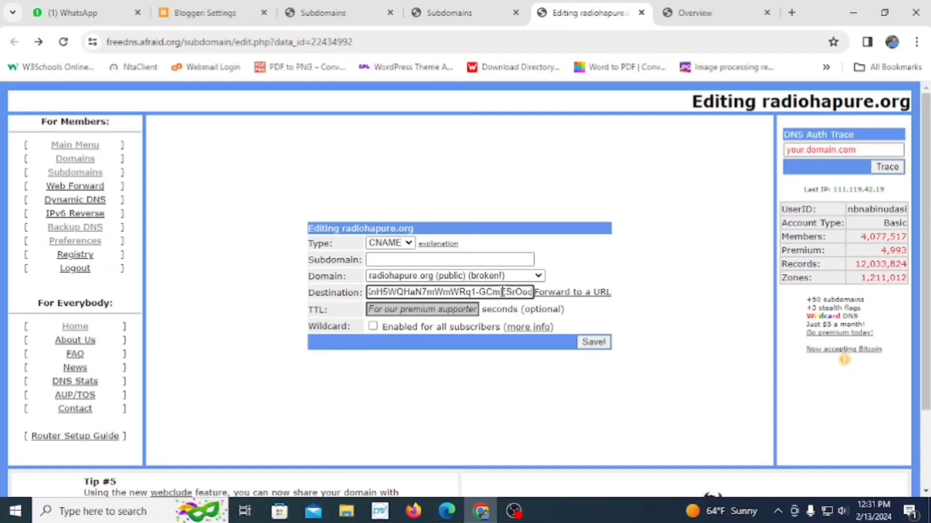
{"action": "key", "text": "Right"}
{"action": "key", "text": "Right"}
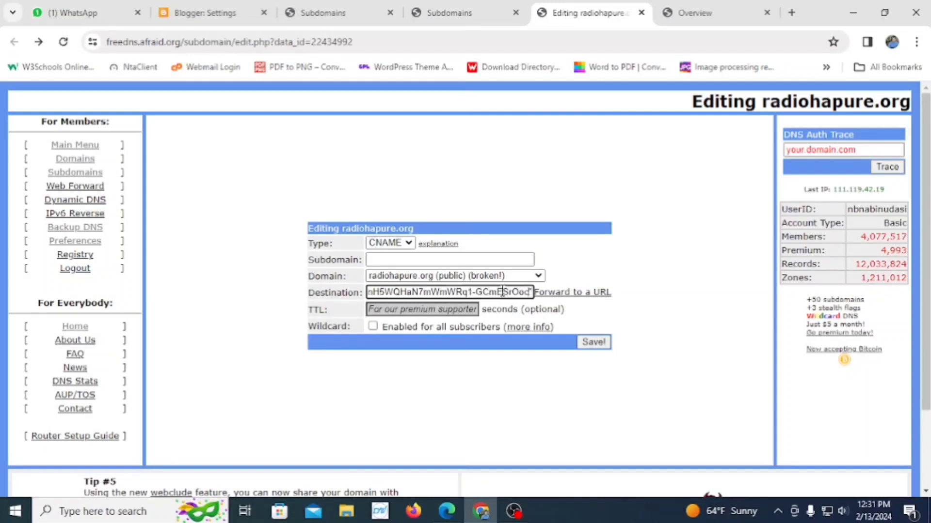
{"action": "key", "text": "Left"}
{"action": "key", "text": "Left"}
{"action": "key", "text": "Left"}
{"action": "key", "text": "Left"}
{"action": "key", "text": "Left"}
{"action": "key", "text": "Left"}
{"action": "key", "text": "Left"}
{"action": "key", "text": "Left"}
{"action": "key", "text": "Left"}
{"action": "key", "text": "Left"}
{"action": "key", "text": "Left"}
{"action": "key", "text": "Left"}
{"action": "key", "text": "Left"}
{"action": "key", "text": "Left"}
{"action": "key", "text": "Left"}
{"action": "key", "text": "Left"}
{"action": "key", "text": "Left"}
{"action": "key", "text": "Left"}
{"action": "key", "text": "Left"}
{"action": "key", "text": "Left"}
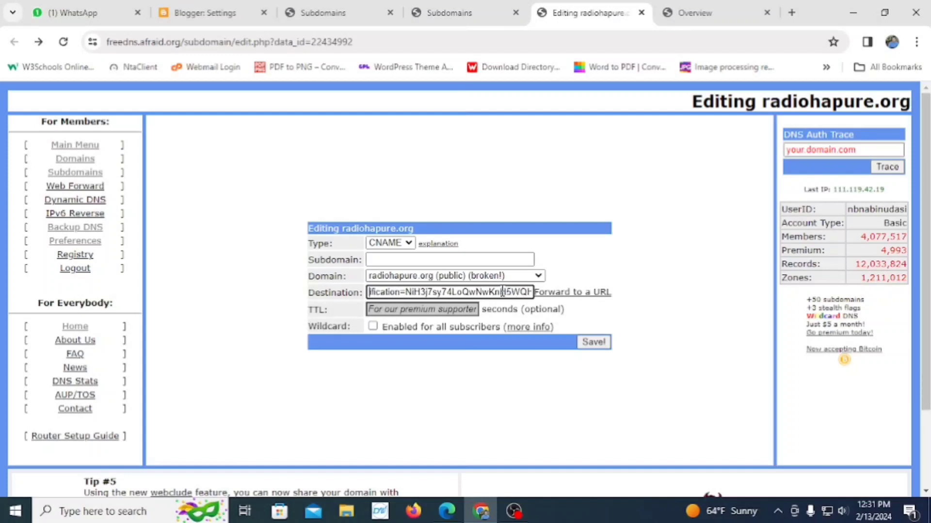
{"action": "type", "text": "\"google-site-veri"}
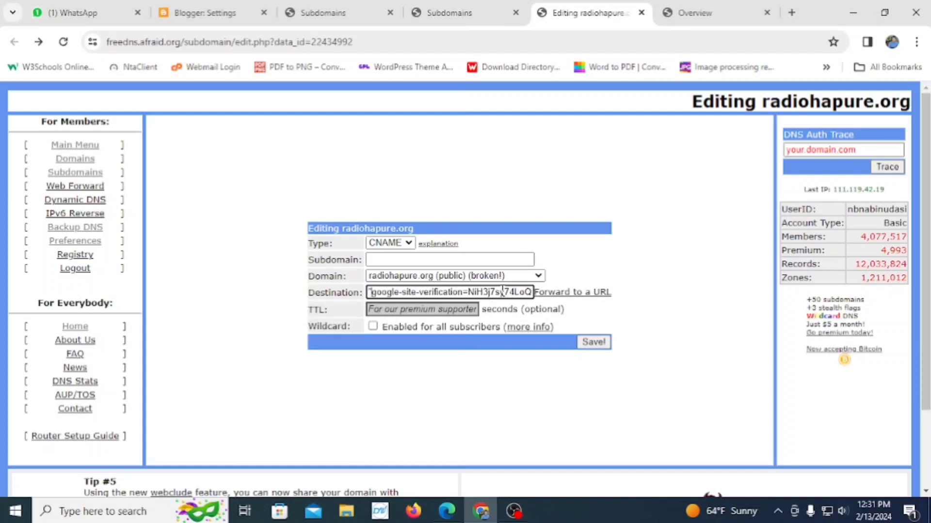
{"action": "left_click", "coordinate": [592, 342]}
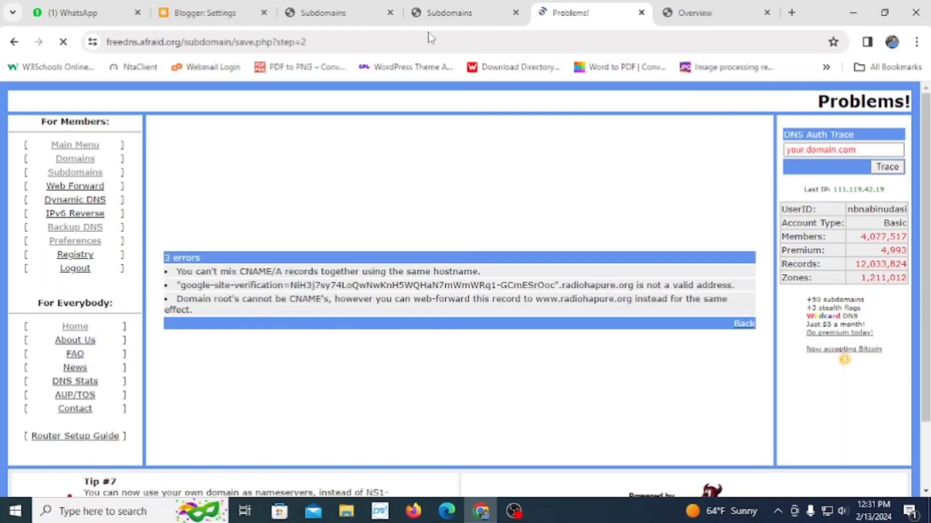
Compare the Search Console instructions with the other domain's existing records and open its TXT record for reference
{"action": "left_click", "coordinate": [431, 13]}
{"action": "left_click", "coordinate": [367, 9]}
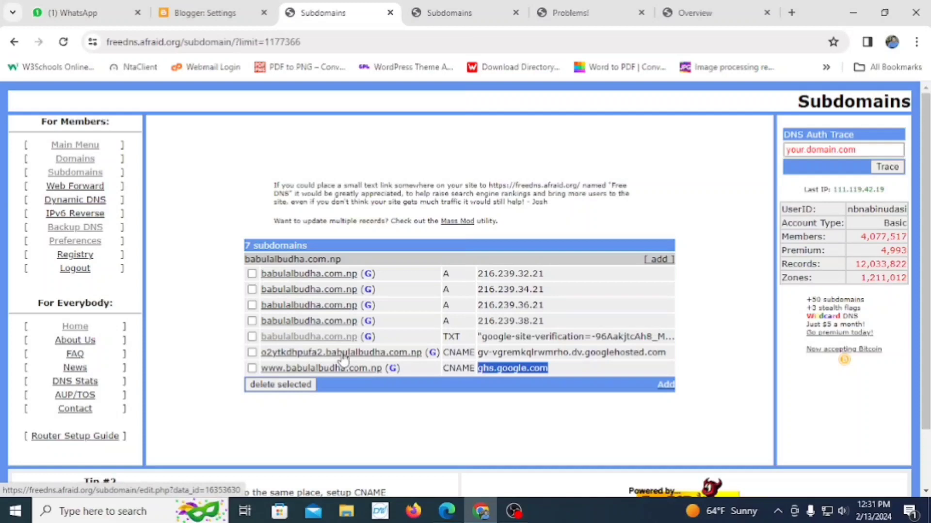
{"action": "left_click", "coordinate": [601, 12]}
{"action": "left_click", "coordinate": [688, 14]}
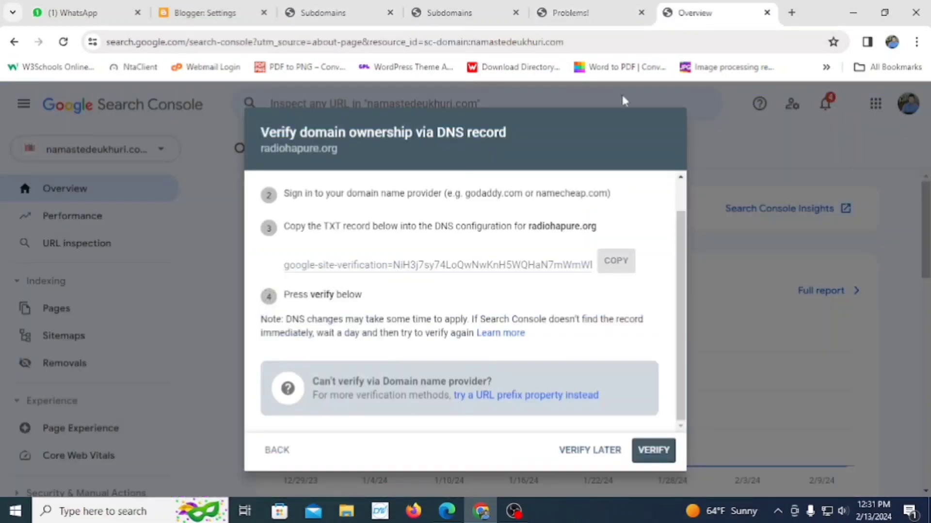
{"action": "left_click", "coordinate": [472, 12]}
{"action": "left_click", "coordinate": [331, 19]}
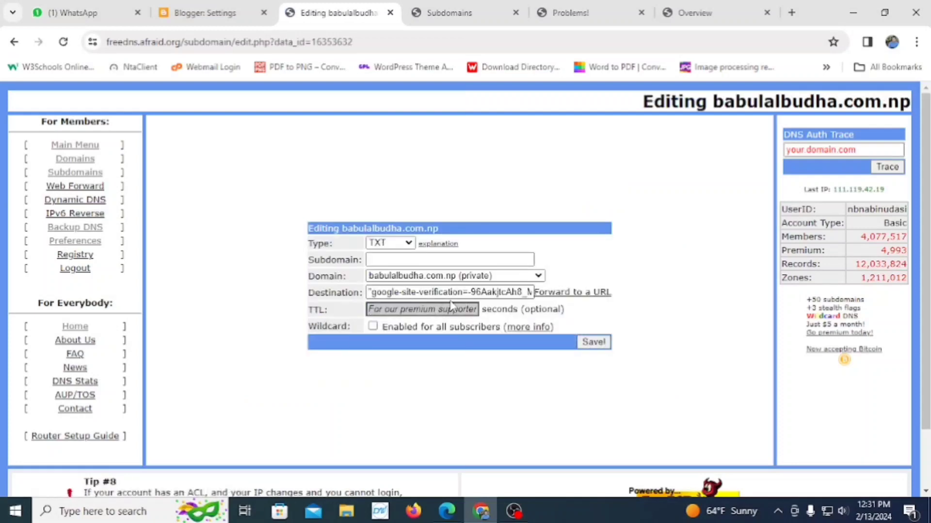
Return to the radiohapure.org record, set its type to TXT and save it
{"action": "left_click", "coordinate": [578, 12]}
{"action": "left_click", "coordinate": [749, 324]}
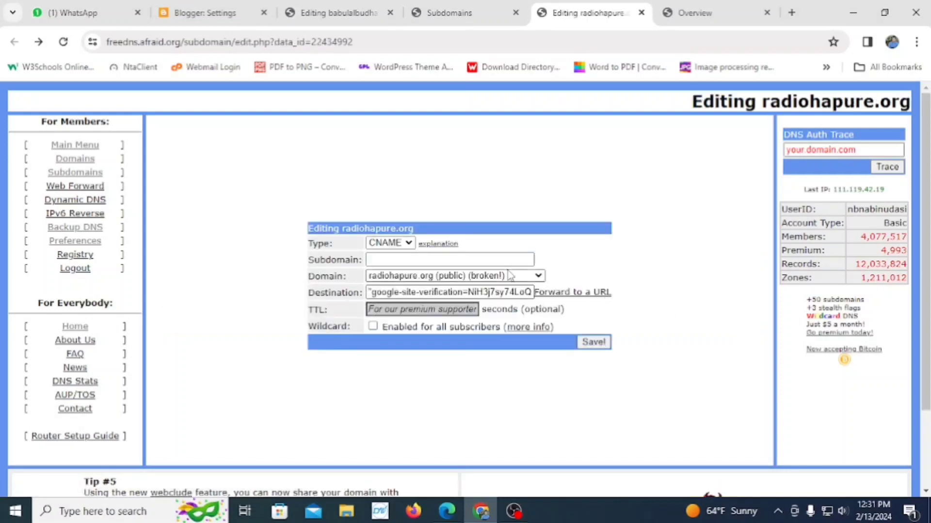
{"action": "left_click", "coordinate": [390, 245]}
{"action": "left_click", "coordinate": [386, 322]}
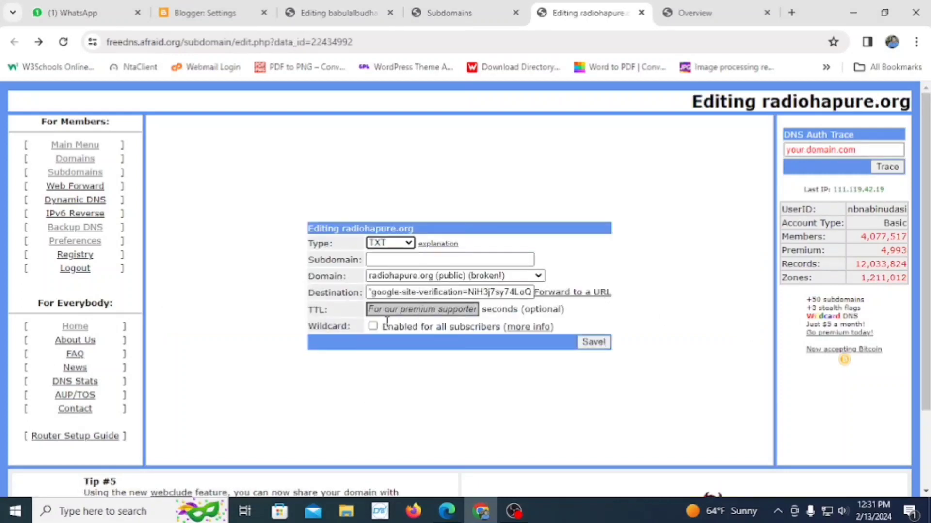
{"action": "left_click", "coordinate": [594, 343]}
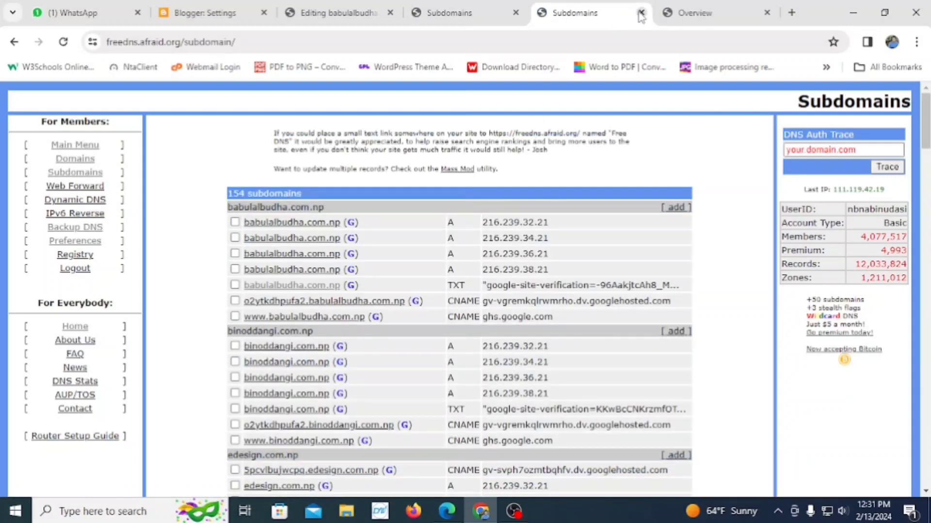
Close the extra subdomains tab and refresh the list of radiohapure.org's records
{"action": "left_click", "coordinate": [641, 12]}
{"action": "left_click", "coordinate": [446, 12]}
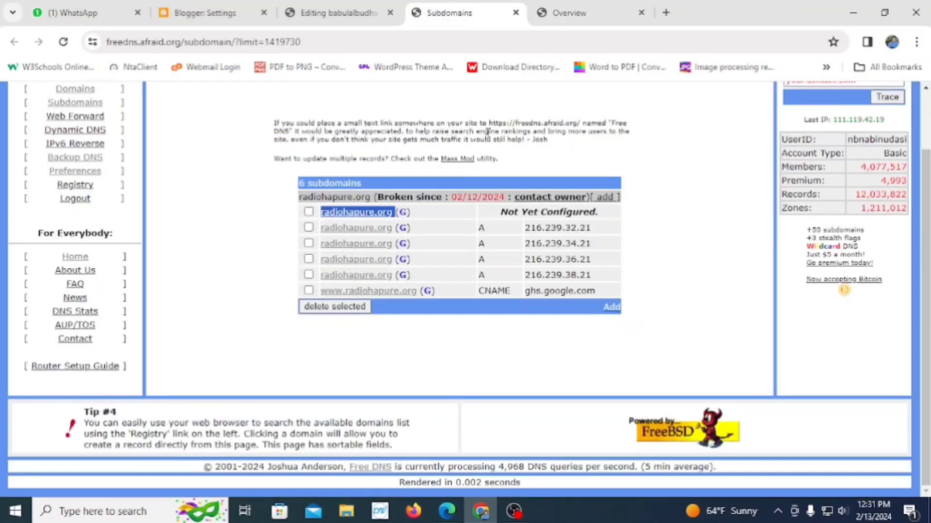
{"action": "left_click", "coordinate": [63, 42]}
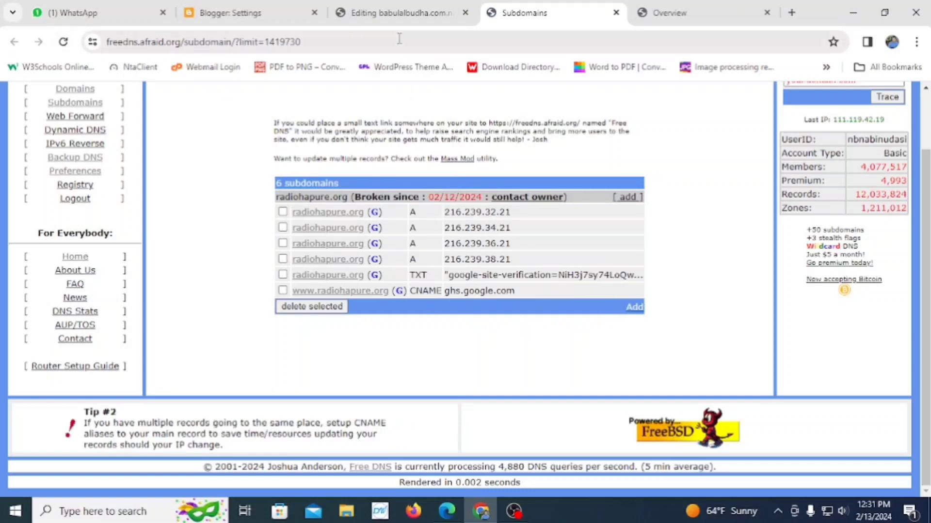
Examine the other domain's googlehosted.com CNAME record for reference and go back to radiohapure.org's record list
{"action": "left_click", "coordinate": [396, 15]}
{"action": "left_click", "coordinate": [14, 43]}
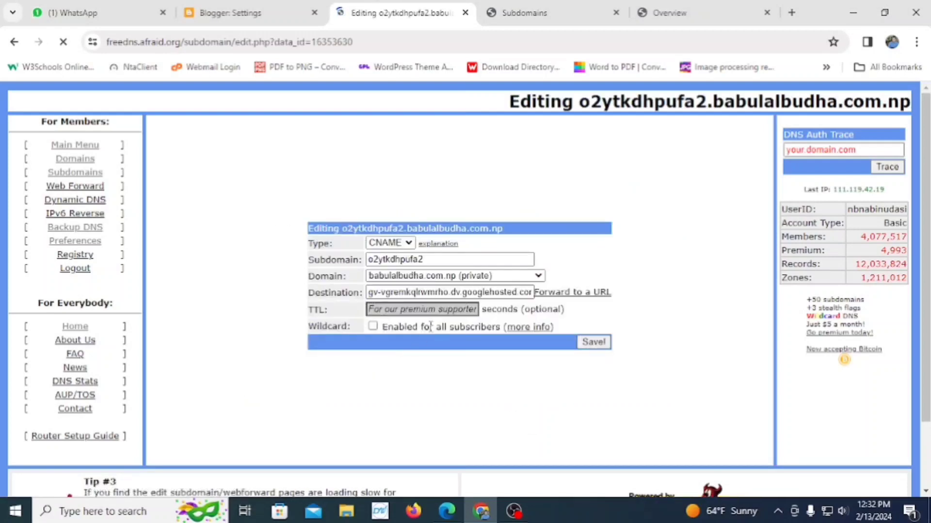
{"action": "left_click", "coordinate": [523, 12]}
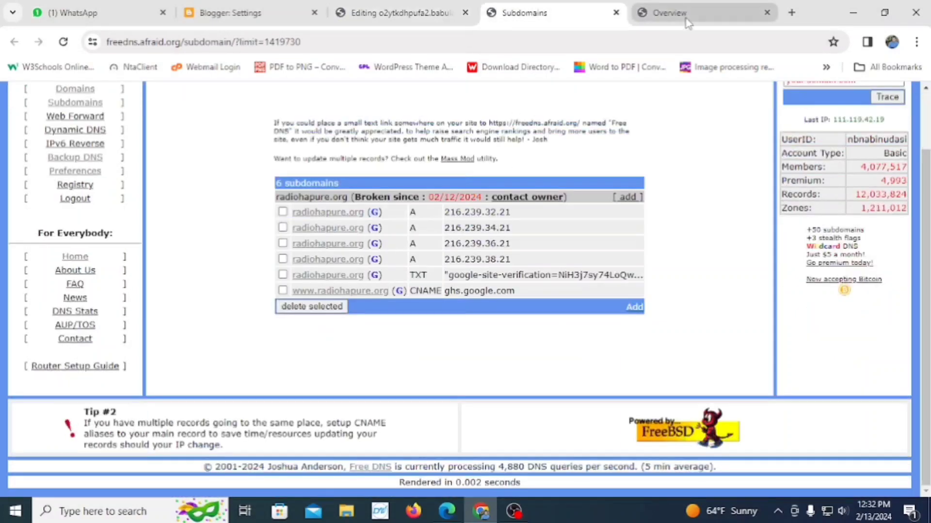
Switch the radiohapure.org ownership verification in Search Console to the CNAME record type and copy the CNAME label/host
{"action": "left_click", "coordinate": [668, 13]}
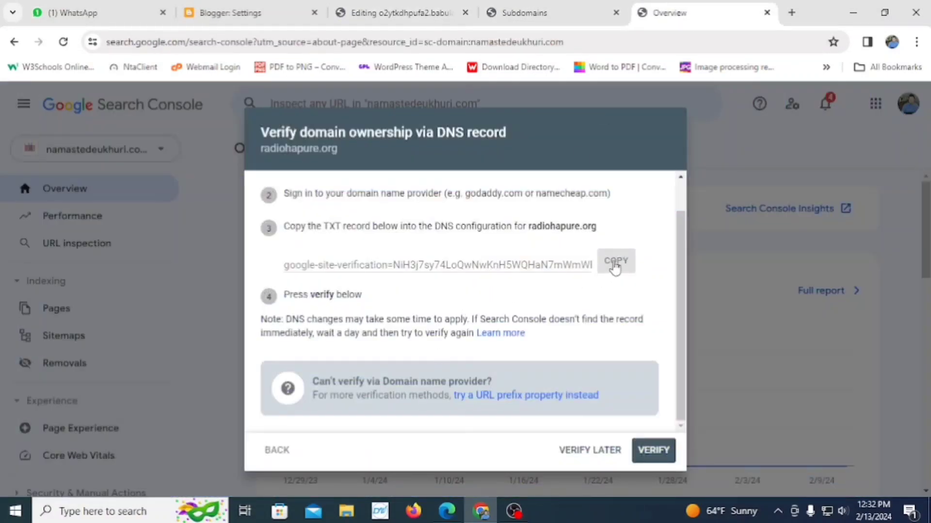
{"action": "scroll", "coordinate": [615, 265], "scroll_direction": "up", "scroll_amount": 2}
{"action": "left_click", "coordinate": [426, 203]}
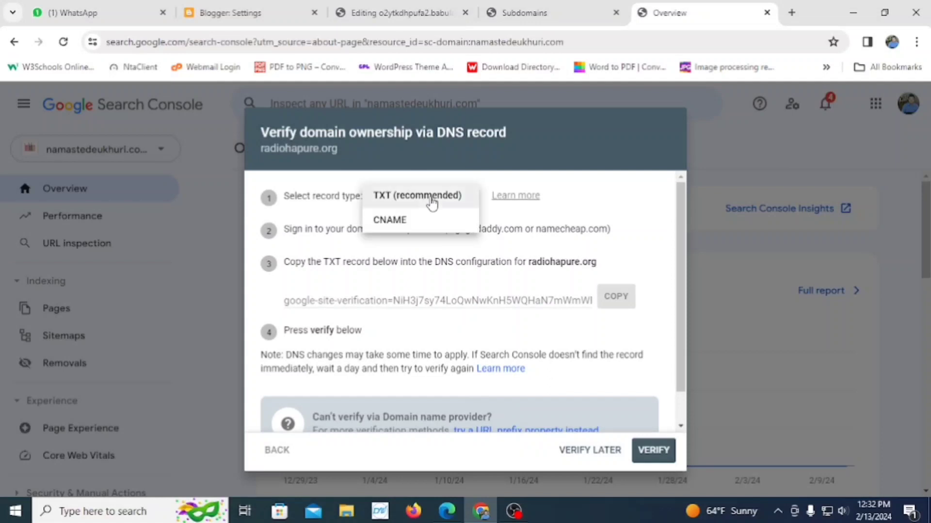
{"action": "left_click", "coordinate": [406, 222]}
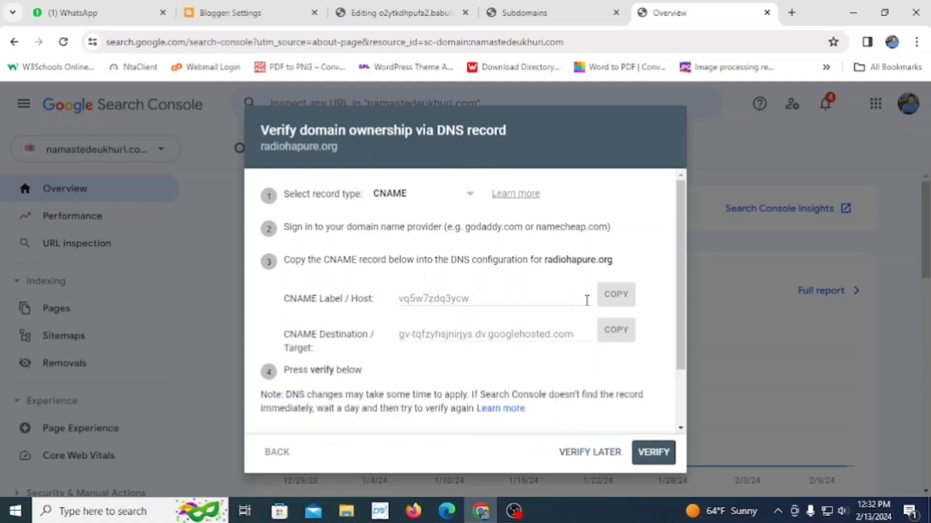
{"action": "left_click", "coordinate": [606, 301]}
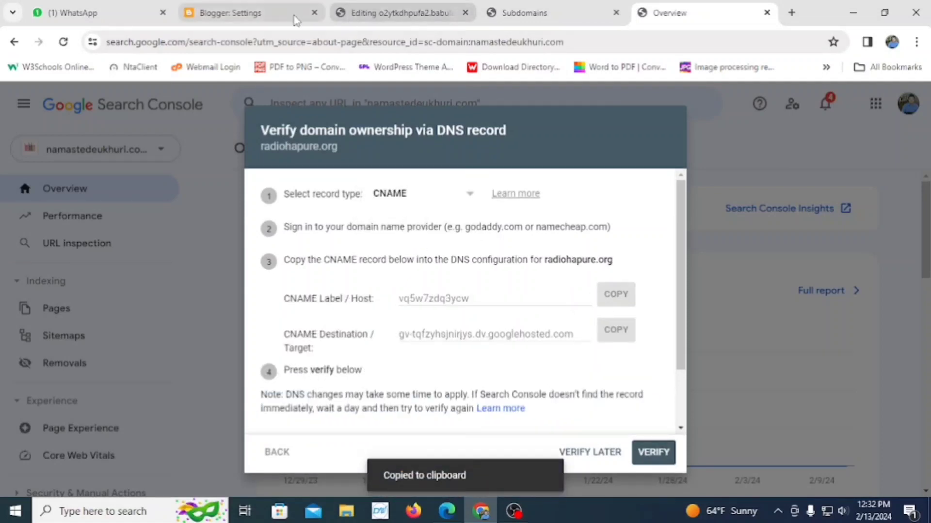
Start a new subdomain record for radiohapure.org in FreeDNS with type CNAME and paste the copied verification label as the subdomain
{"action": "left_click", "coordinate": [271, 14]}
{"action": "left_click", "coordinate": [553, 15]}
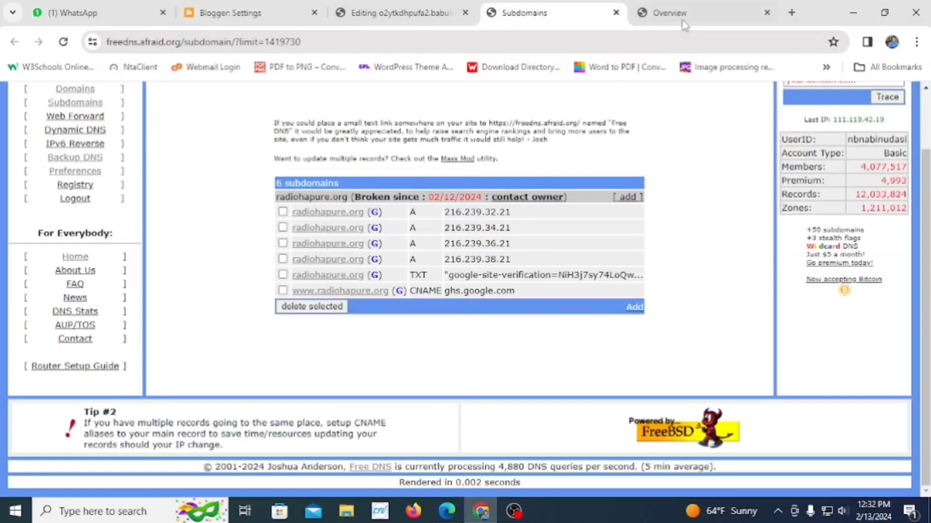
{"action": "left_click", "coordinate": [683, 14]}
{"action": "left_click", "coordinate": [577, 13]}
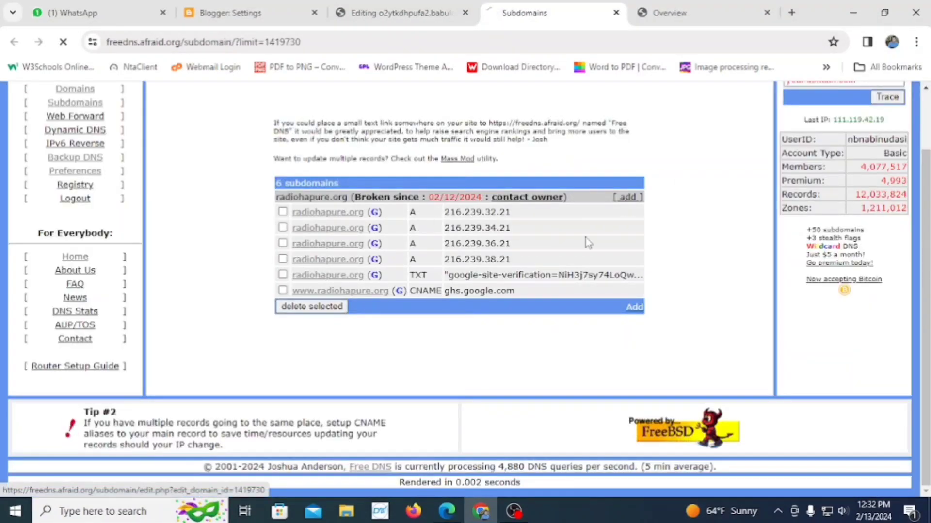
{"action": "left_click", "coordinate": [628, 197]}
{"action": "left_click", "coordinate": [416, 243]}
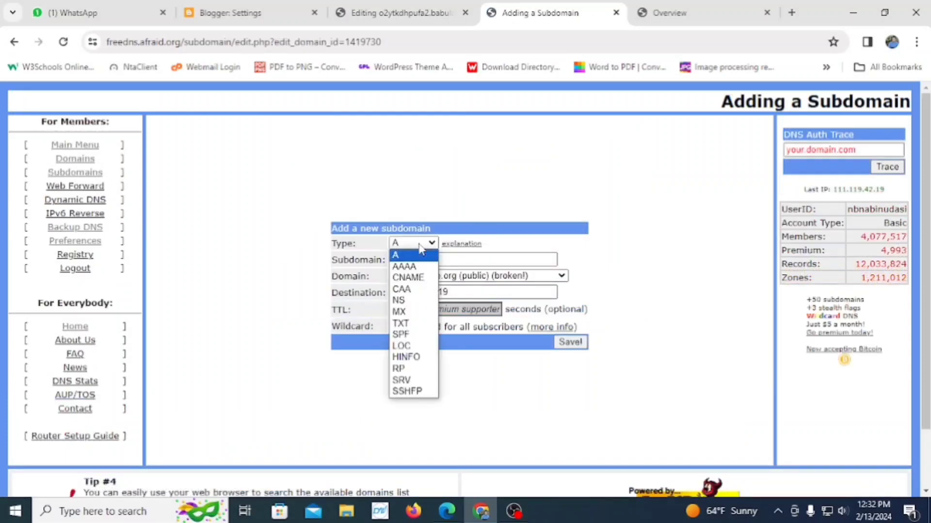
{"action": "left_click", "coordinate": [418, 279]}
{"action": "right_click", "coordinate": [420, 261]}
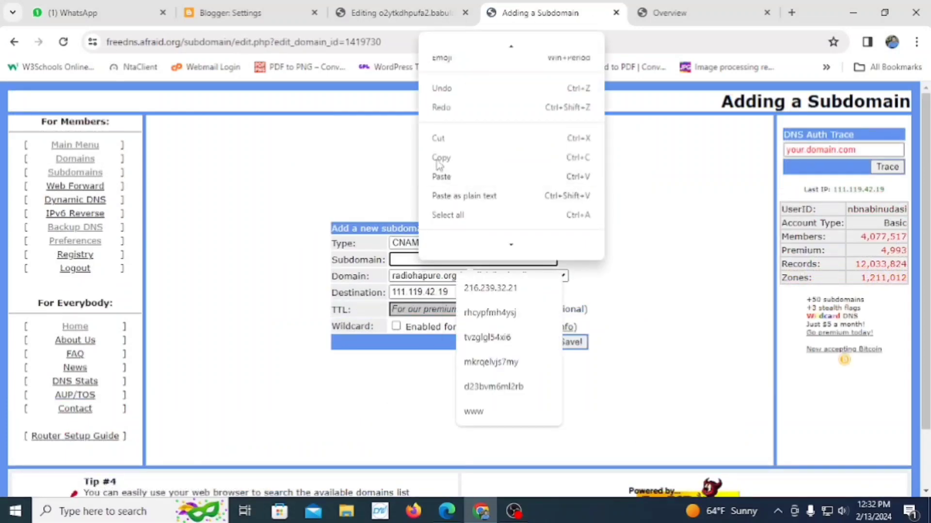
{"action": "left_click", "coordinate": [442, 177]}
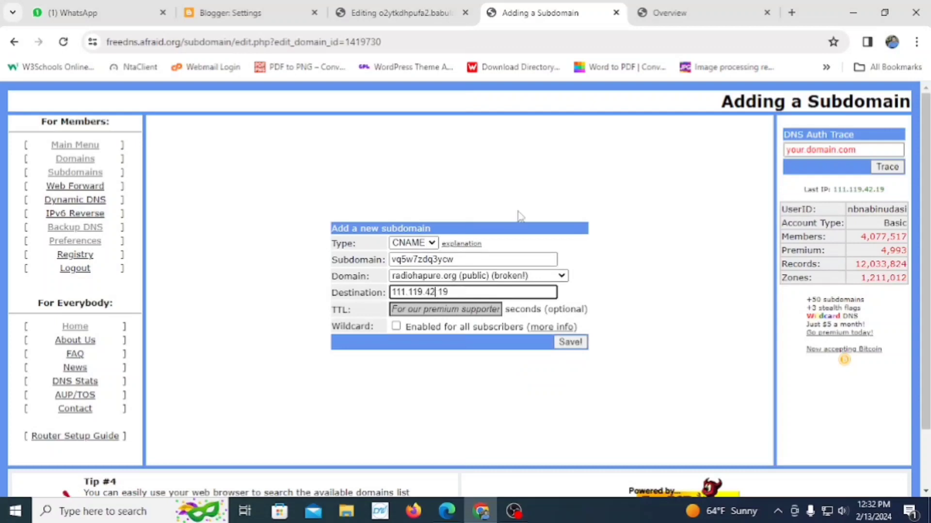
Copy the CNAME destination/target from Search Console, paste it as the destination of the other domain's CNAME record in FreeDNS, and save the record
{"action": "left_click", "coordinate": [659, 12]}
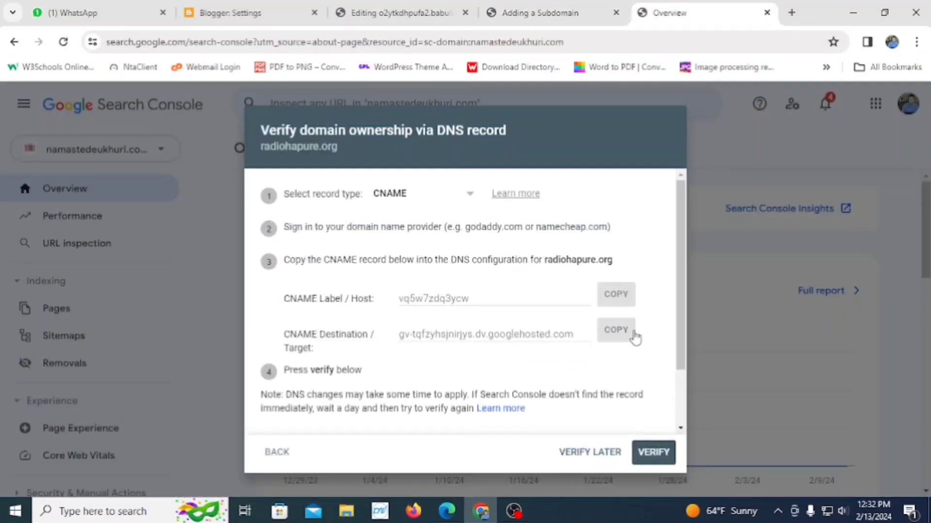
{"action": "left_click", "coordinate": [633, 335]}
{"action": "left_click", "coordinate": [401, 15]}
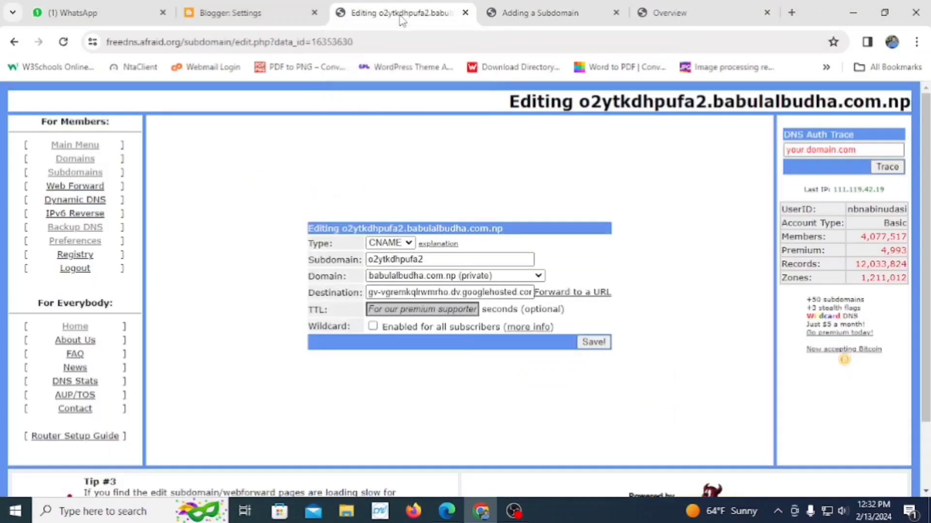
{"action": "left_click", "coordinate": [428, 292]}
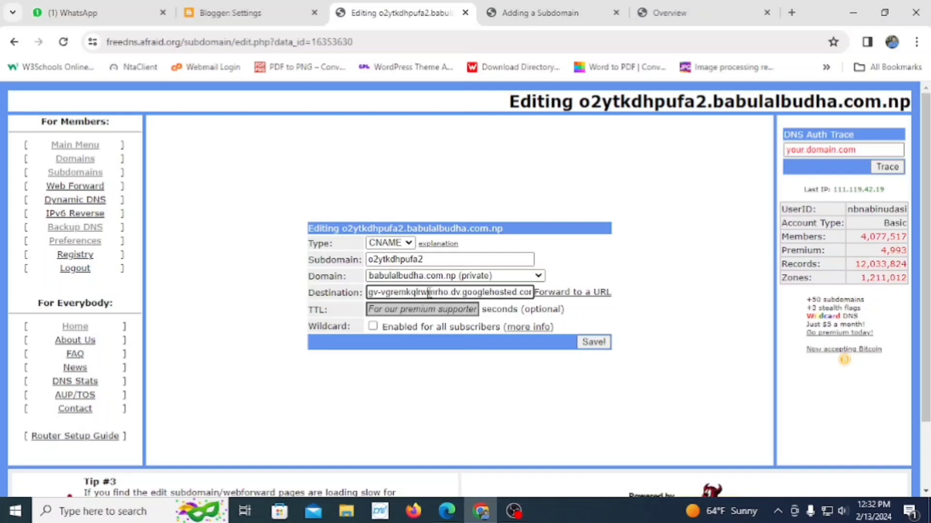
{"action": "key", "text": "ctrl+a"}
{"action": "key", "text": "ctrl+v"}
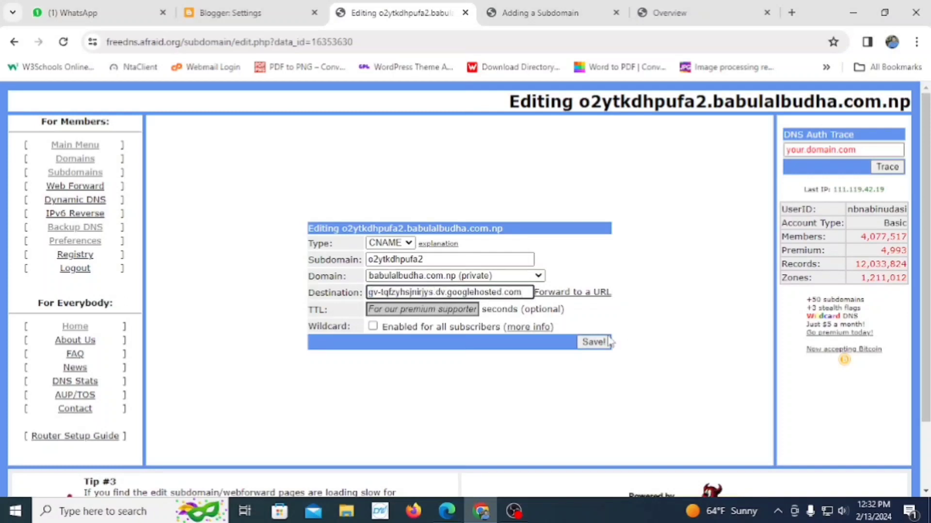
{"action": "left_click", "coordinate": [594, 343]}
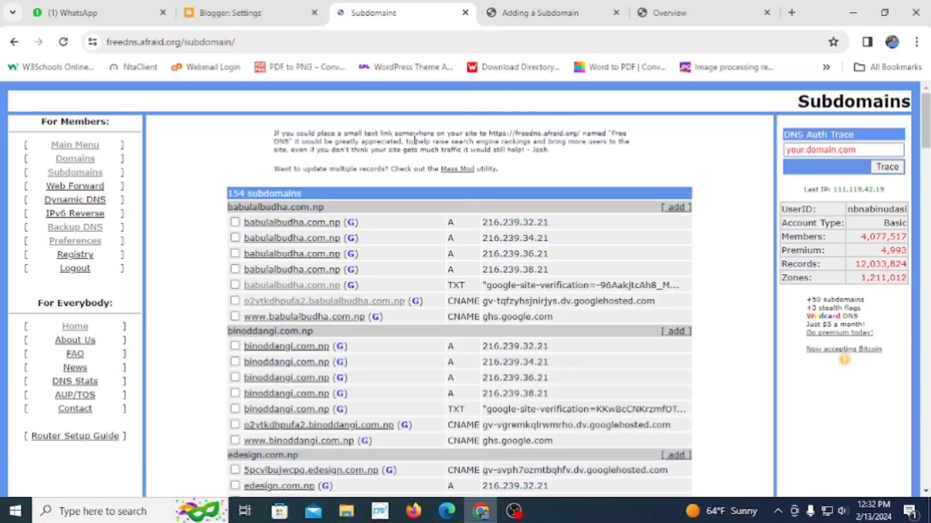
Open radiohapure.org's record list from the FreeDNS domains and review its A, TXT and CNAME records
{"action": "left_click", "coordinate": [518, 10]}
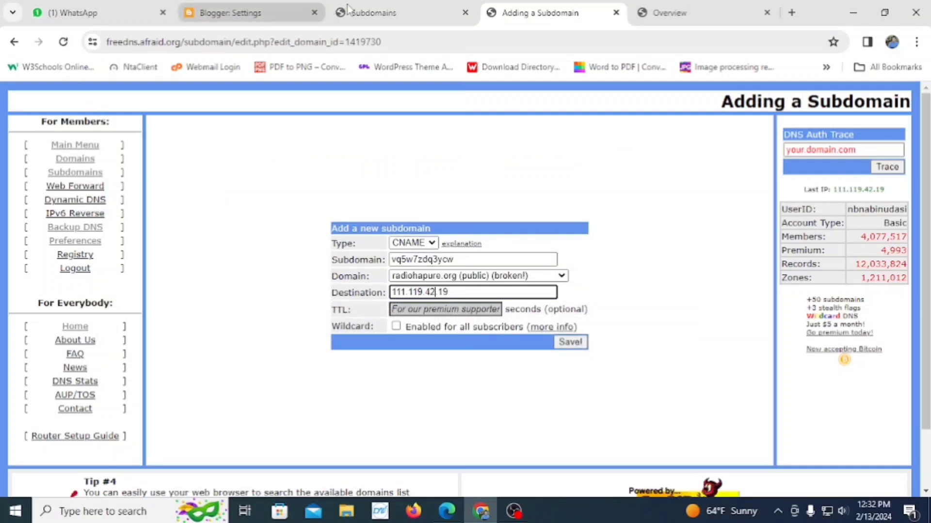
{"action": "left_click", "coordinate": [394, 7]}
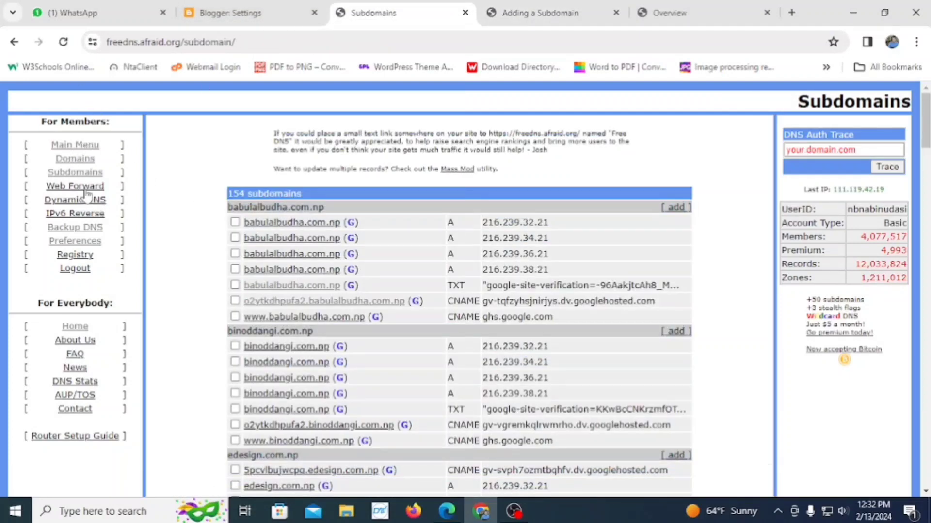
{"action": "left_click", "coordinate": [78, 160]}
{"action": "scroll", "coordinate": [219, 294], "scroll_direction": "down", "scroll_amount": 13}
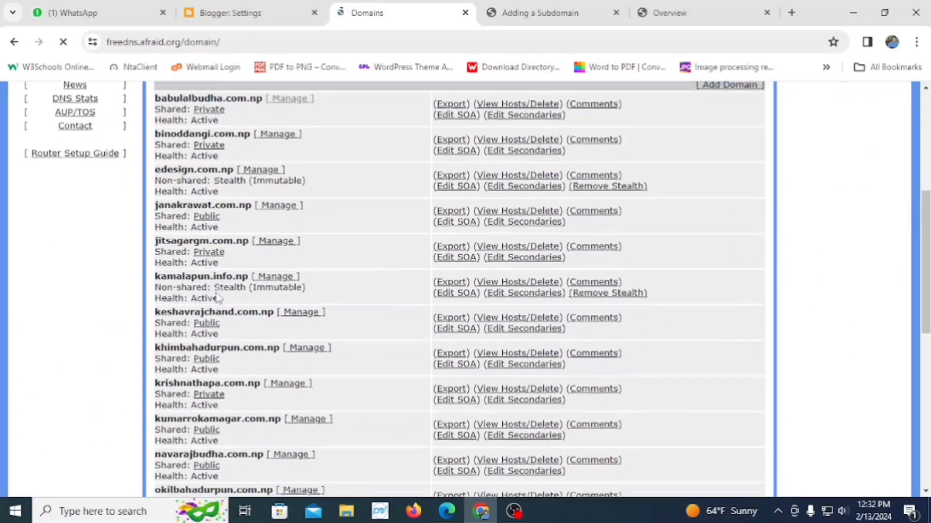
{"action": "left_click", "coordinate": [263, 264]}
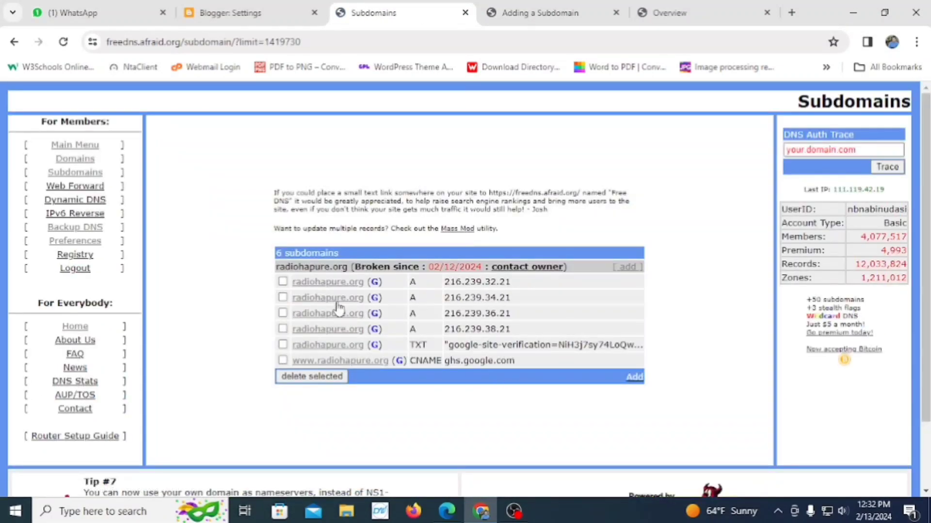
{"action": "left_click_drag", "start_coordinate": [490, 282], "coordinate": [452, 284]}
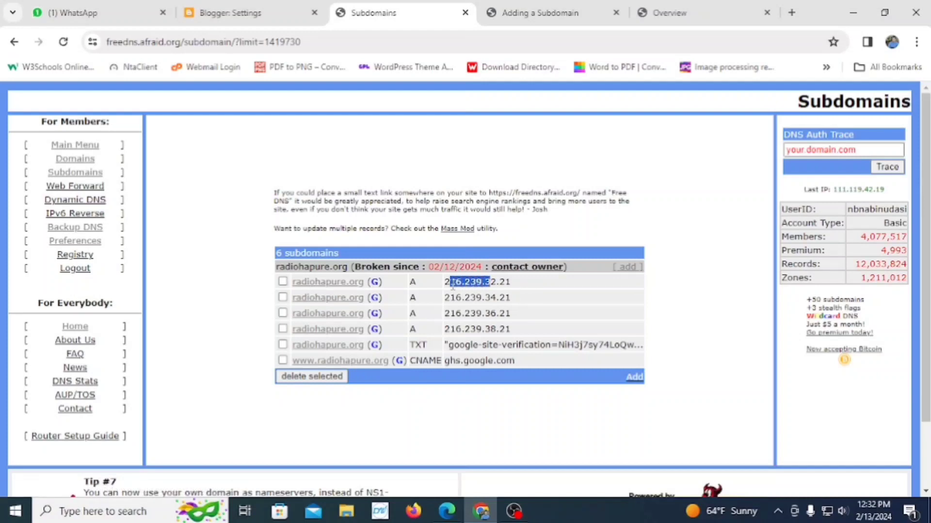
{"action": "left_click", "coordinate": [440, 305]}
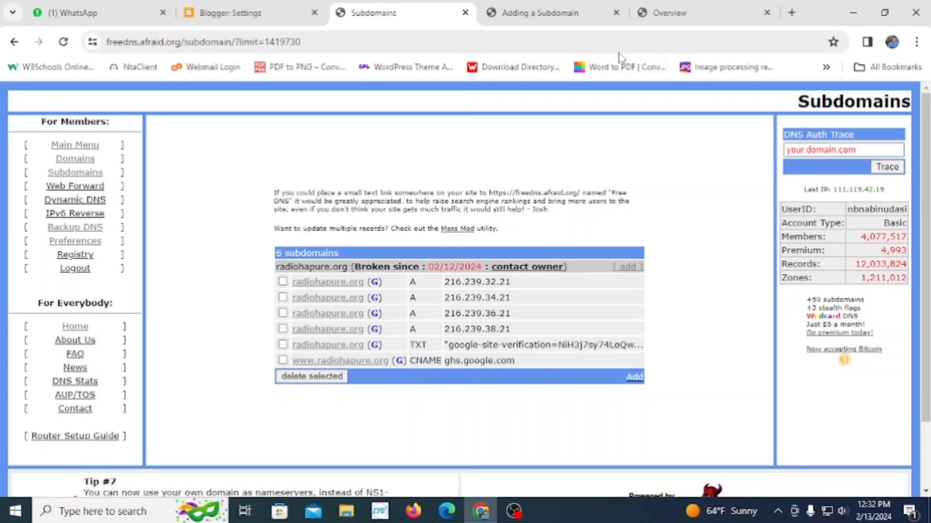
Try to verify radiohapure.org's ownership through the CNAME record in Search Console and dismiss the result message
{"action": "left_click", "coordinate": [671, 12]}
{"action": "left_click", "coordinate": [654, 453]}
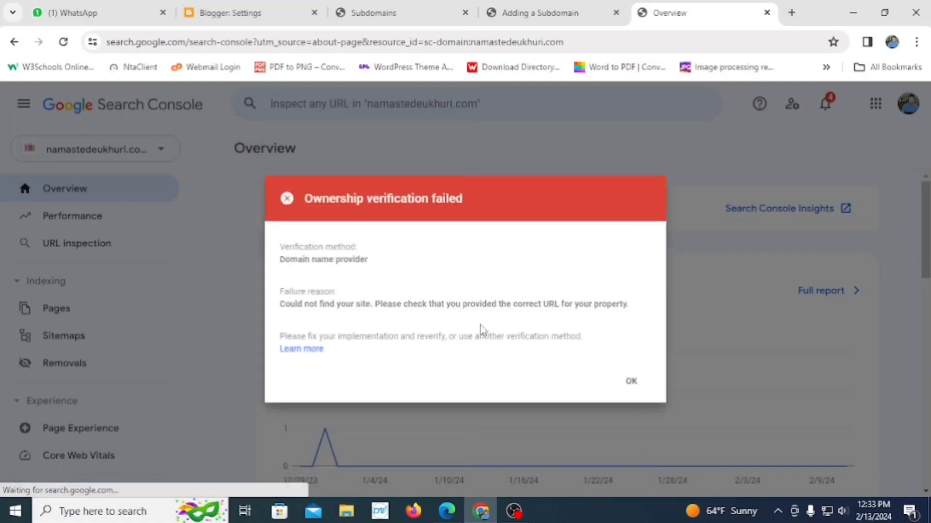
{"action": "left_click", "coordinate": [641, 400]}
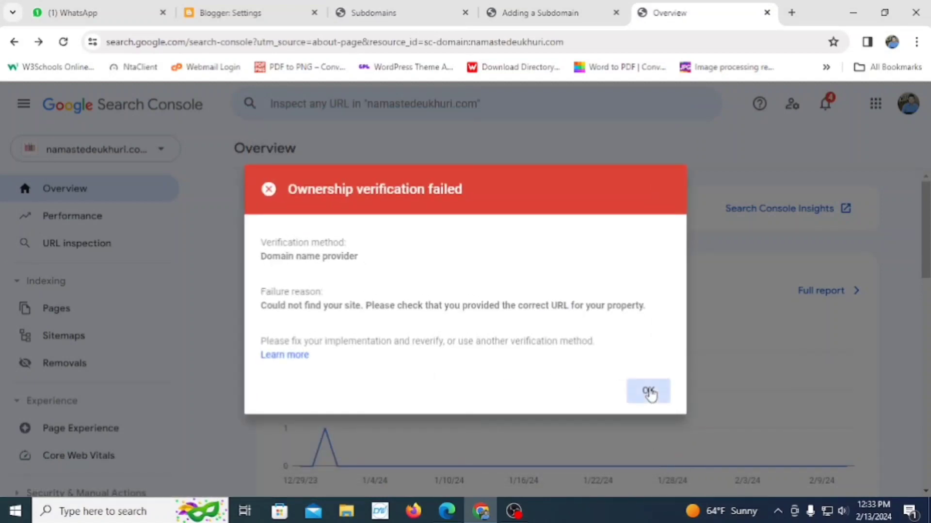
Verify radiohapure.org's ownership through the TXT record and go to the property
{"action": "scroll", "coordinate": [581, 411], "scroll_direction": "down", "scroll_amount": 1}
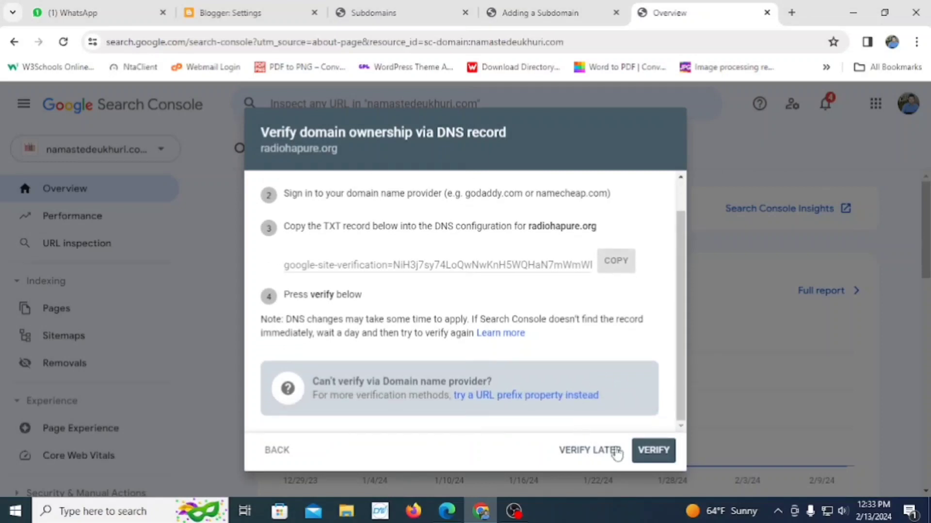
{"action": "left_click", "coordinate": [654, 452]}
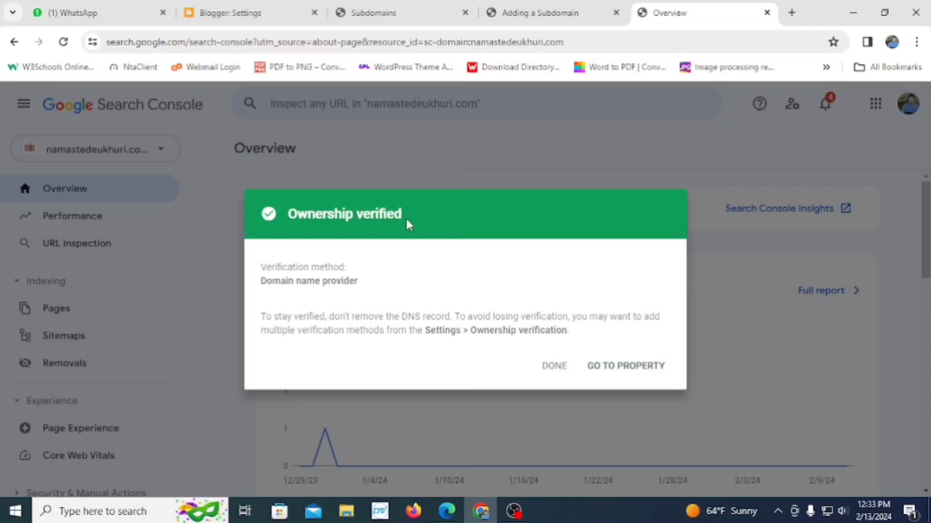
{"action": "left_click", "coordinate": [614, 366]}
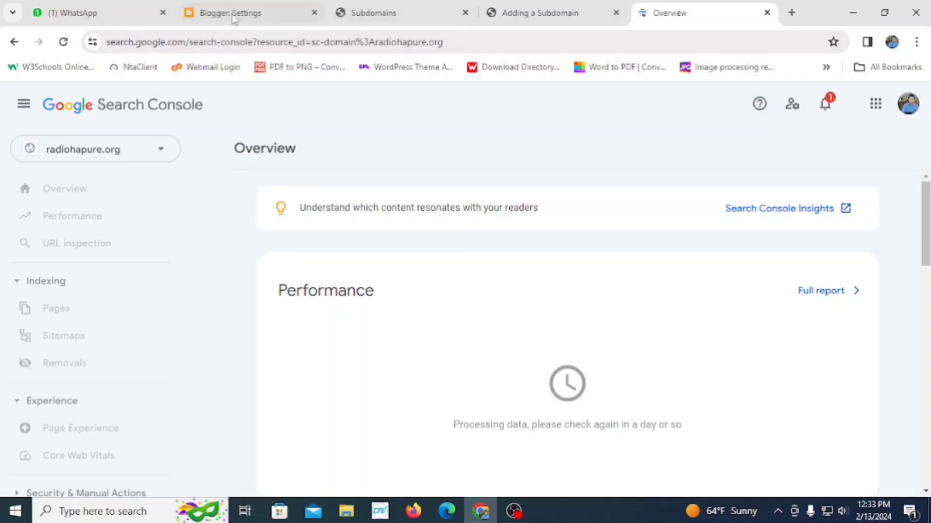
Switch to Microsoft Edge, copy the radiohapure.org address and reload the site
{"action": "left_click", "coordinate": [447, 509]}
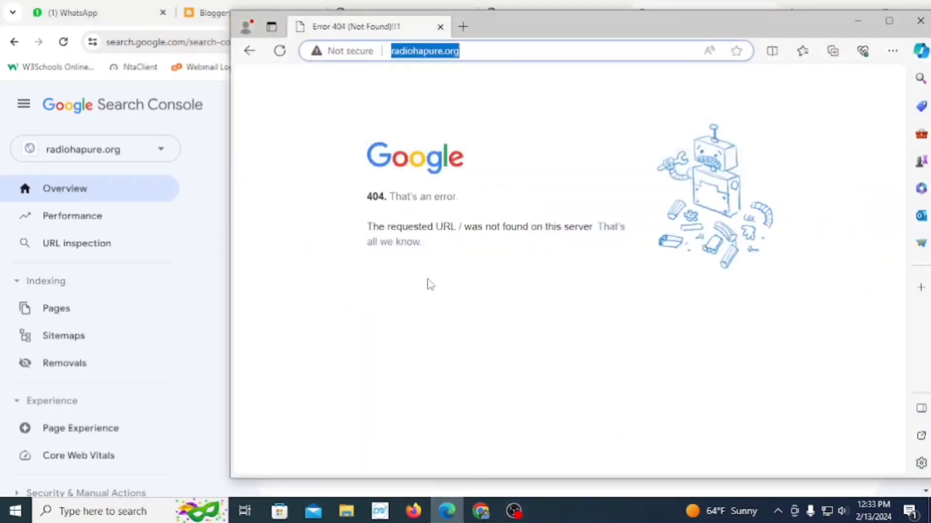
{"action": "right_click", "coordinate": [438, 54]}
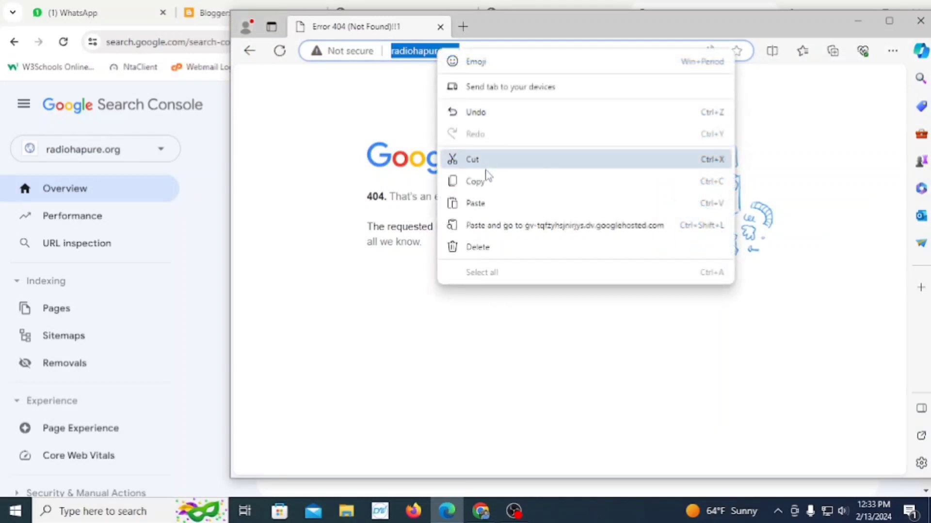
{"action": "left_click", "coordinate": [485, 181]}
{"action": "left_click", "coordinate": [279, 51]}
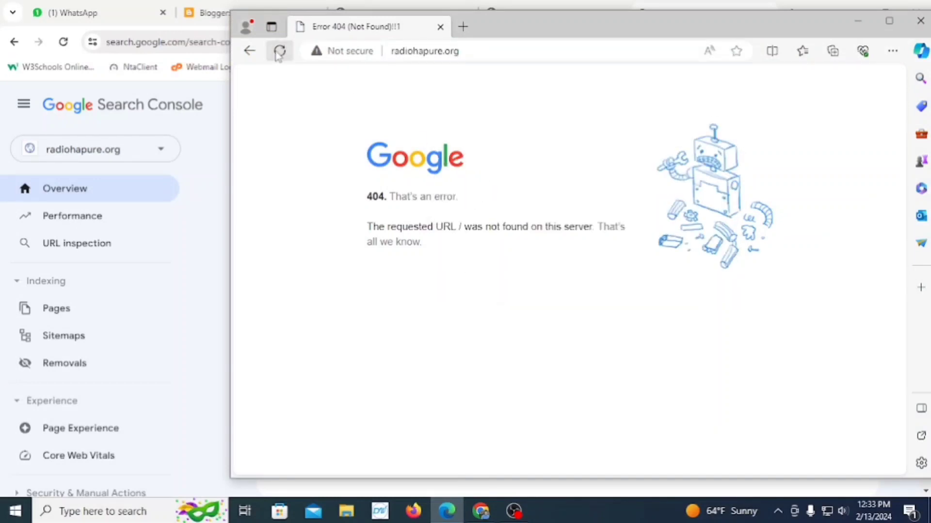
{"action": "left_click", "coordinate": [481, 511]}
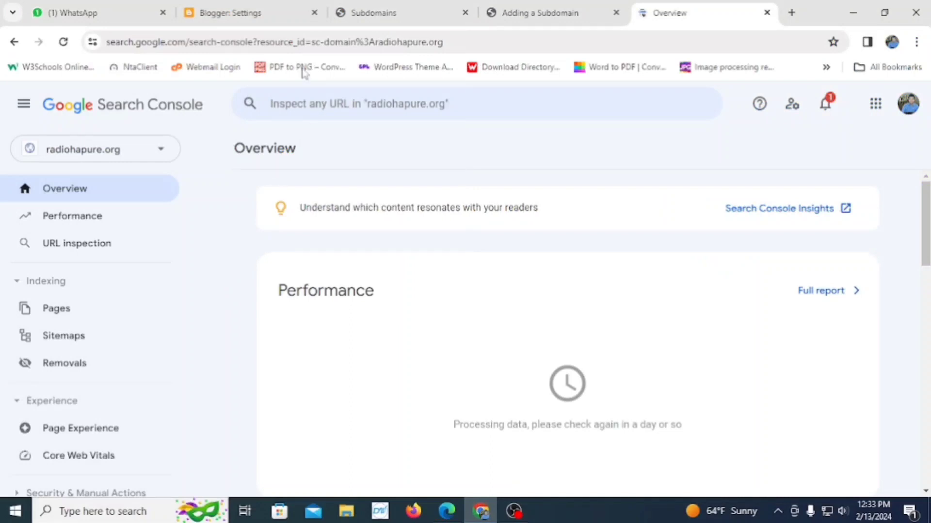
{"action": "left_click", "coordinate": [269, 15]}
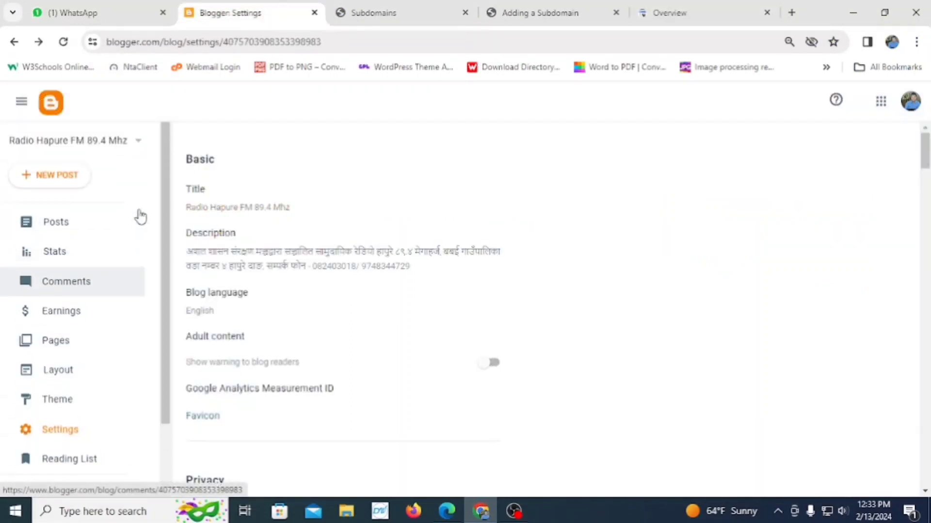
{"action": "scroll", "coordinate": [135, 227], "scroll_direction": "down", "scroll_amount": 1}
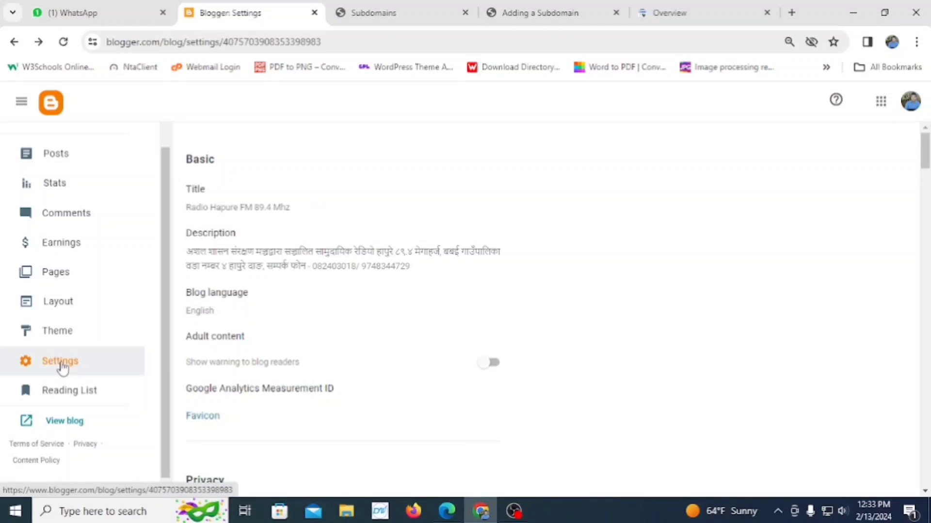
{"action": "scroll", "coordinate": [358, 301], "scroll_direction": "down", "scroll_amount": 5}
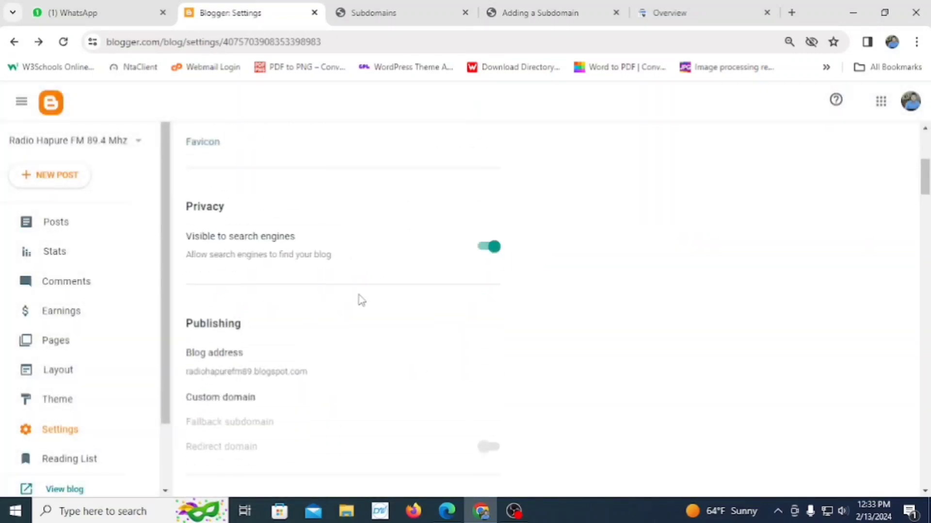
{"action": "scroll", "coordinate": [361, 300], "scroll_direction": "down", "scroll_amount": 6}
{"action": "scroll", "coordinate": [362, 300], "scroll_direction": "up", "scroll_amount": 1}
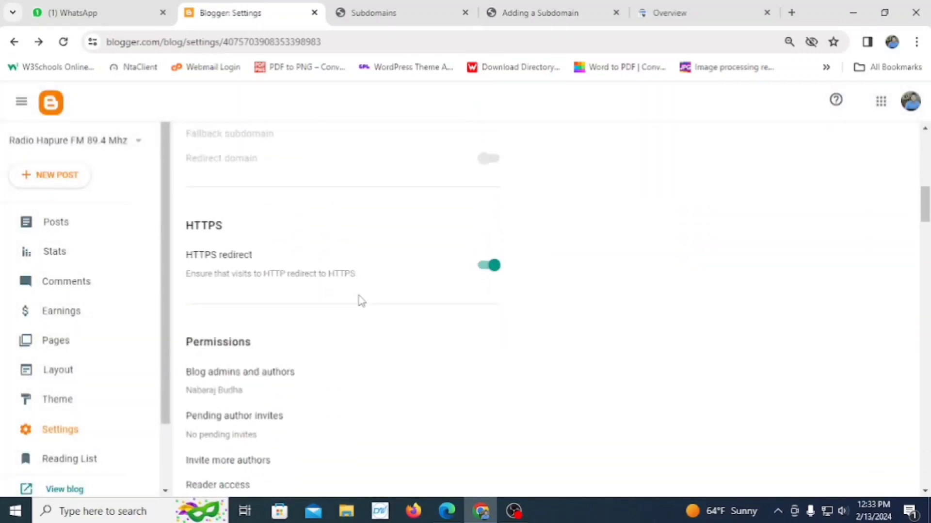
{"action": "scroll", "coordinate": [361, 300], "scroll_direction": "up", "scroll_amount": 2}
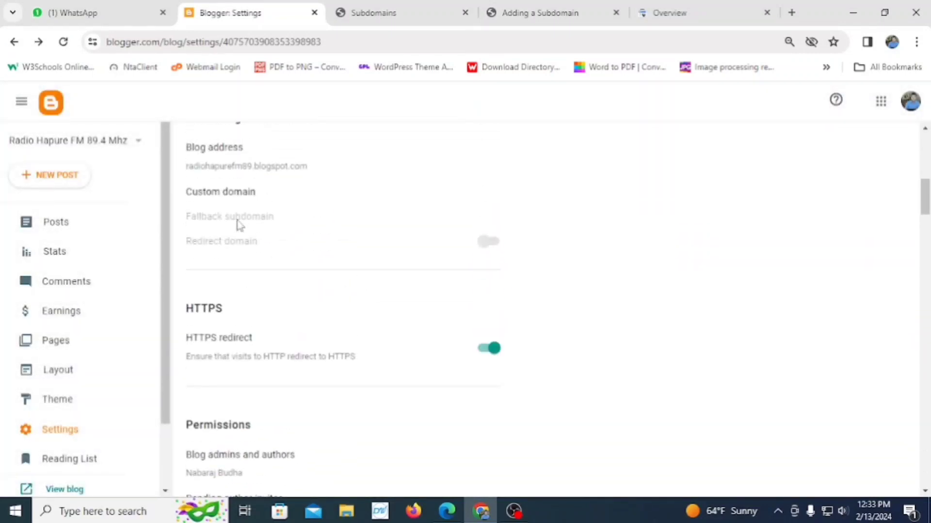
{"action": "left_click", "coordinate": [213, 196]}
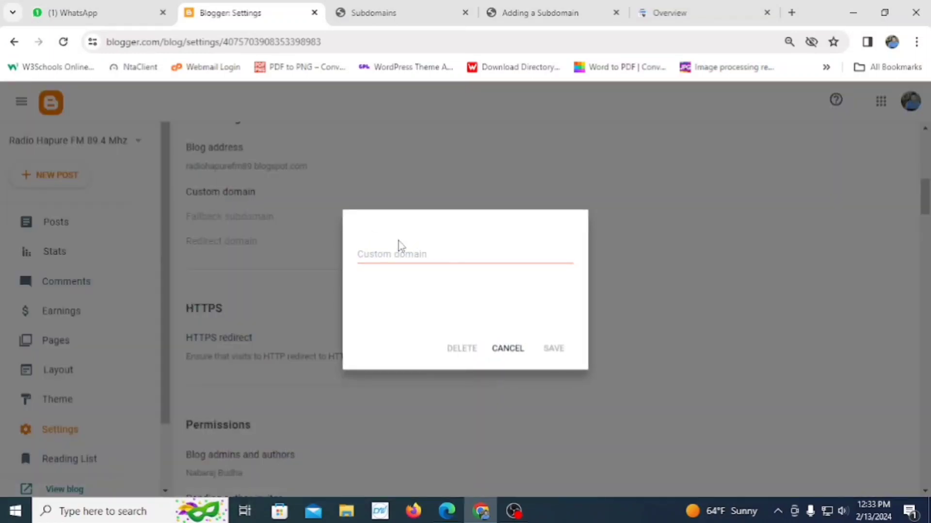
{"action": "left_click", "coordinate": [400, 255]}
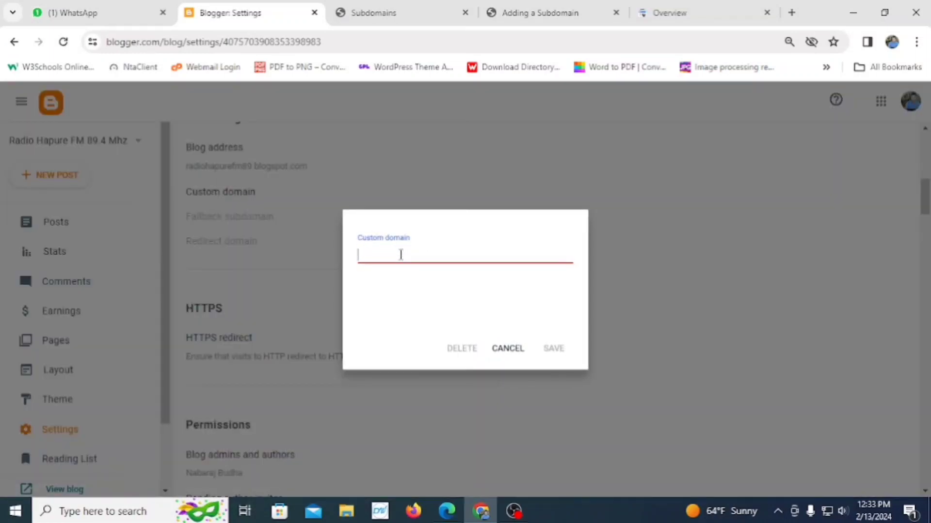
{"action": "type", "text": "http://radiohapure.org/"}
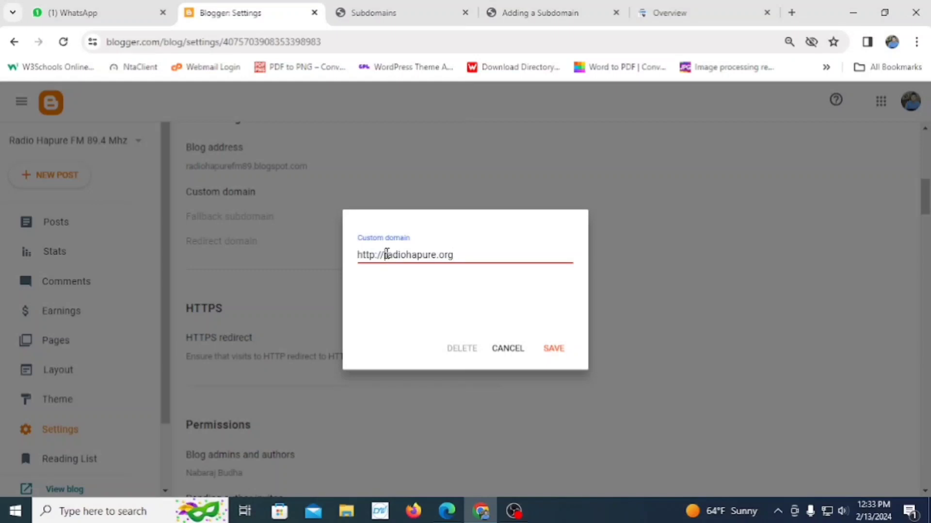
{"action": "key", "text": "BackSpace"}
{"action": "key", "text": "BackSpace"}
{"action": "key", "text": "BackSpace"}
{"action": "key", "text": "BackSpace"}
{"action": "key", "text": "BackSpace"}
{"action": "key", "text": "BackSpace"}
{"action": "key", "text": "BackSpace"}
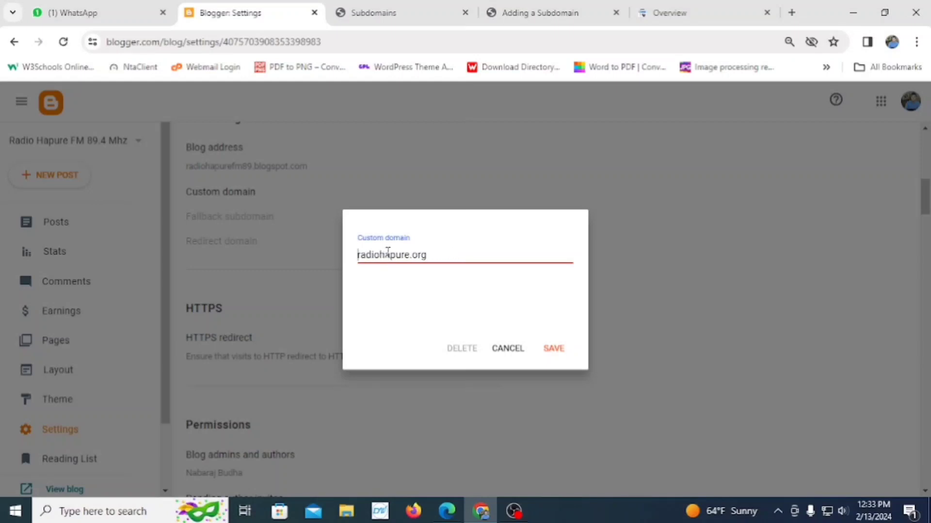
{"action": "type", "text": "www."}
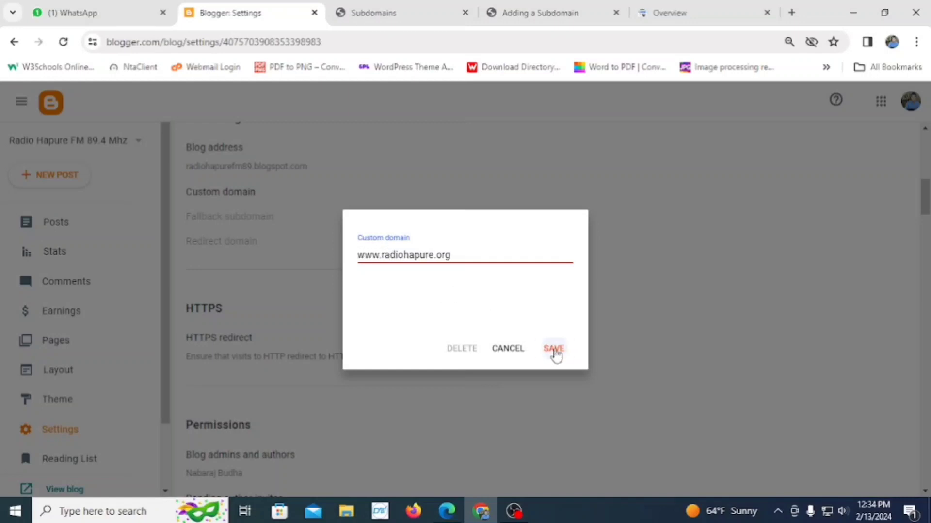
{"action": "left_click", "coordinate": [554, 349]}
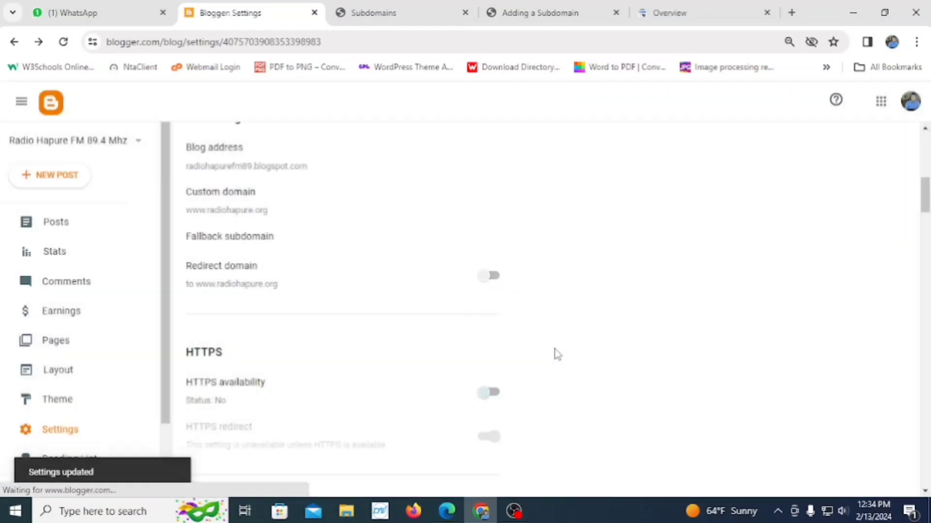
{"action": "left_click", "coordinate": [65, 42]}
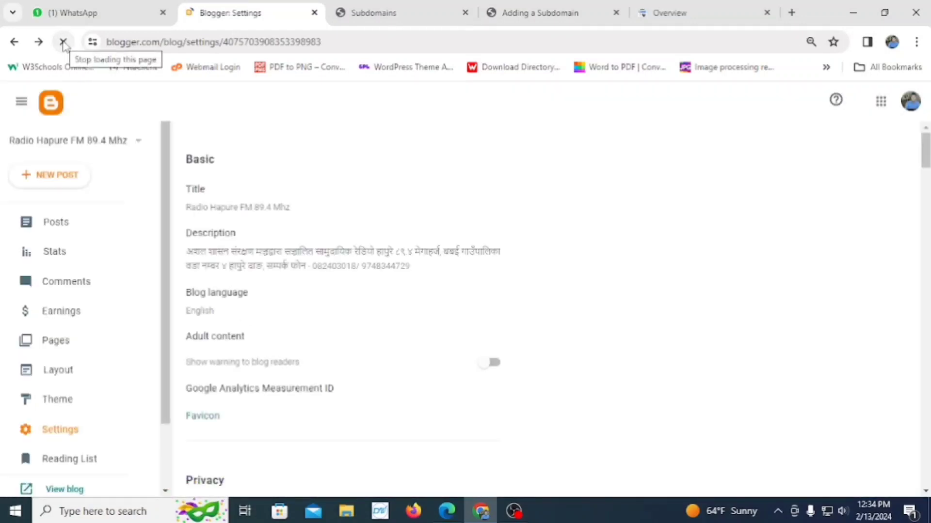
{"action": "left_click", "coordinate": [482, 514]}
{"action": "left_click", "coordinate": [481, 512]}
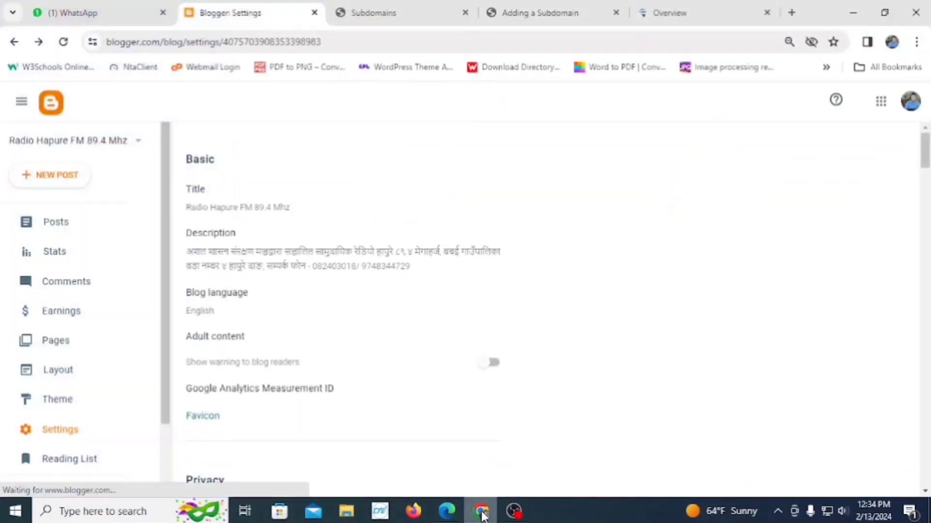
{"action": "scroll", "coordinate": [291, 373], "scroll_direction": "down", "scroll_amount": 5}
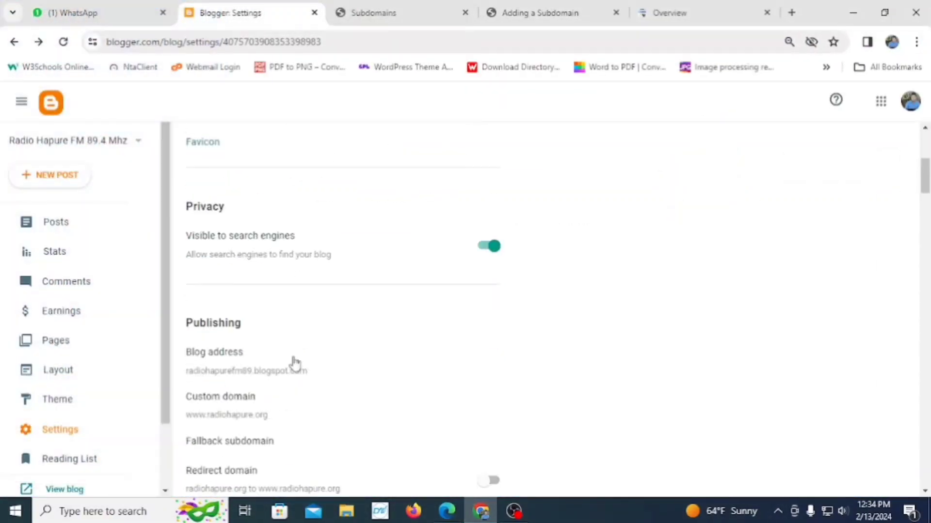
{"action": "left_click", "coordinate": [264, 397]}
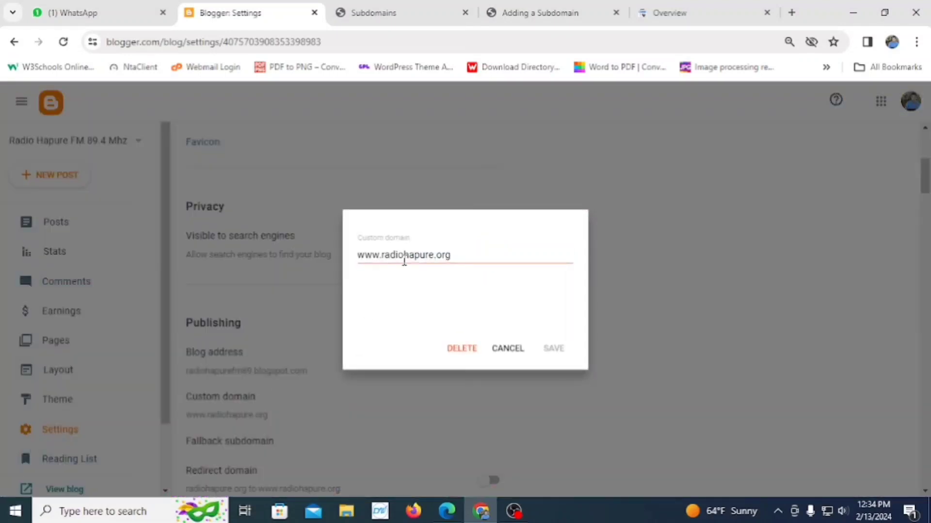
{"action": "left_click_drag", "start_coordinate": [463, 253], "coordinate": [355, 264]}
{"action": "right_click", "coordinate": [360, 254]}
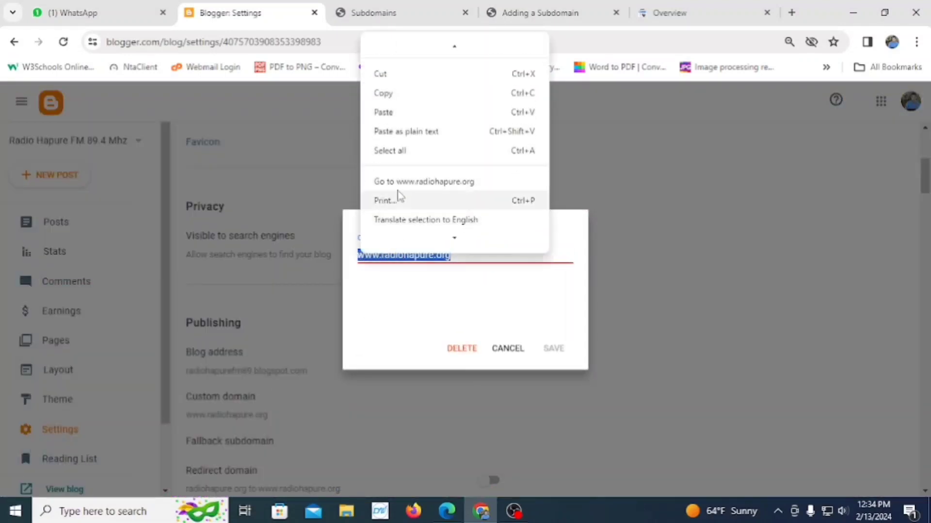
{"action": "left_click", "coordinate": [396, 92]}
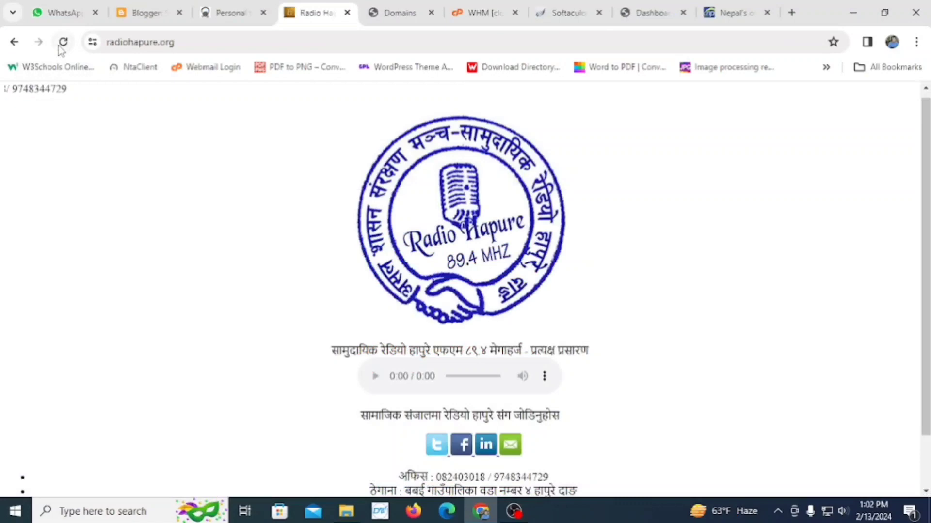
{"action": "left_click", "coordinate": [60, 45]}
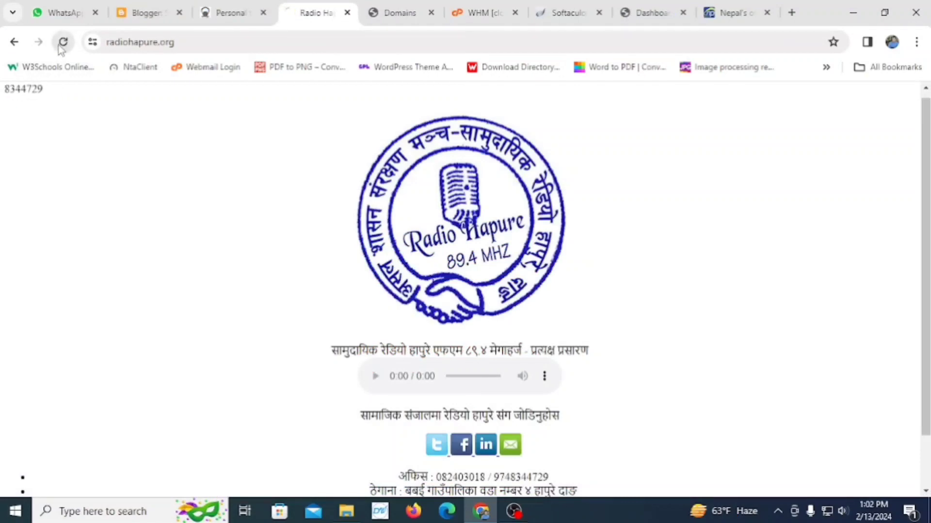
{"action": "left_click", "coordinate": [199, 49]}
{"action": "left_click_drag", "start_coordinate": [199, 48], "coordinate": [110, 51]}
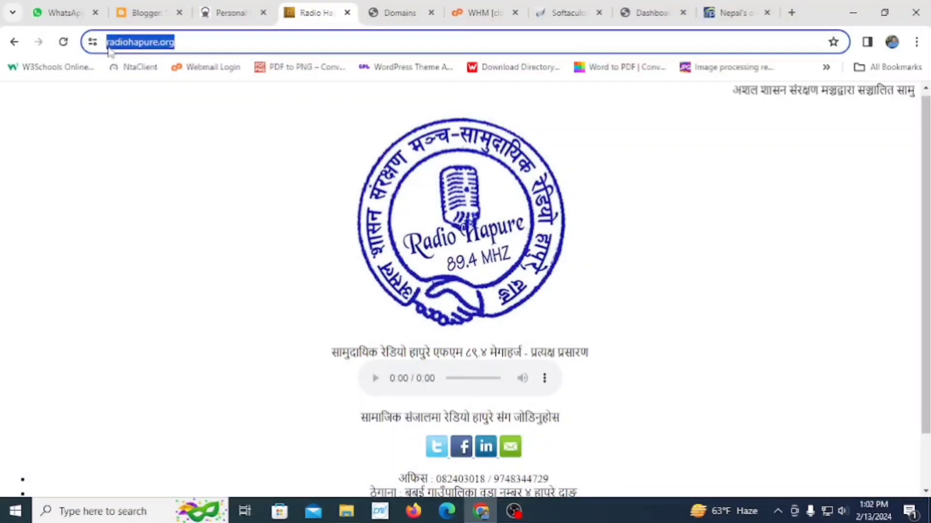
{"action": "left_click", "coordinate": [114, 48]}
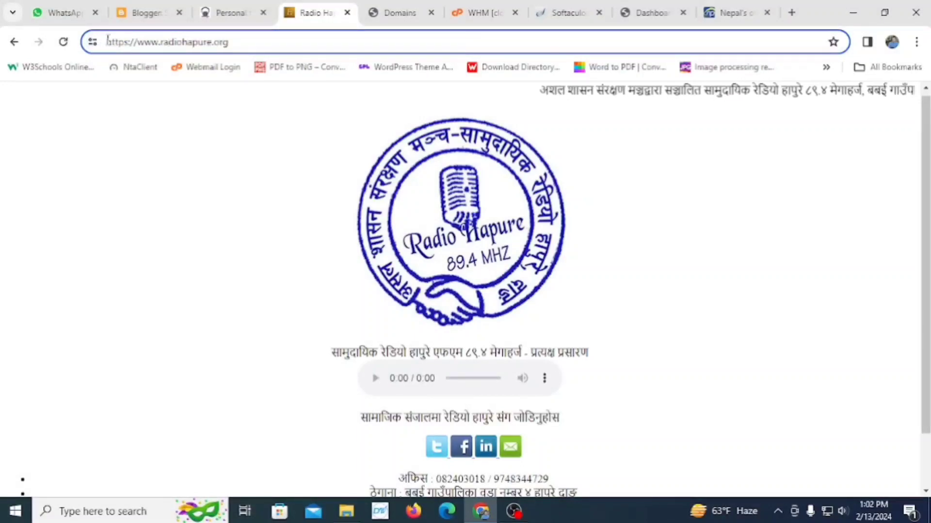
{"action": "left_click_drag", "start_coordinate": [104, 42], "coordinate": [265, 49]}
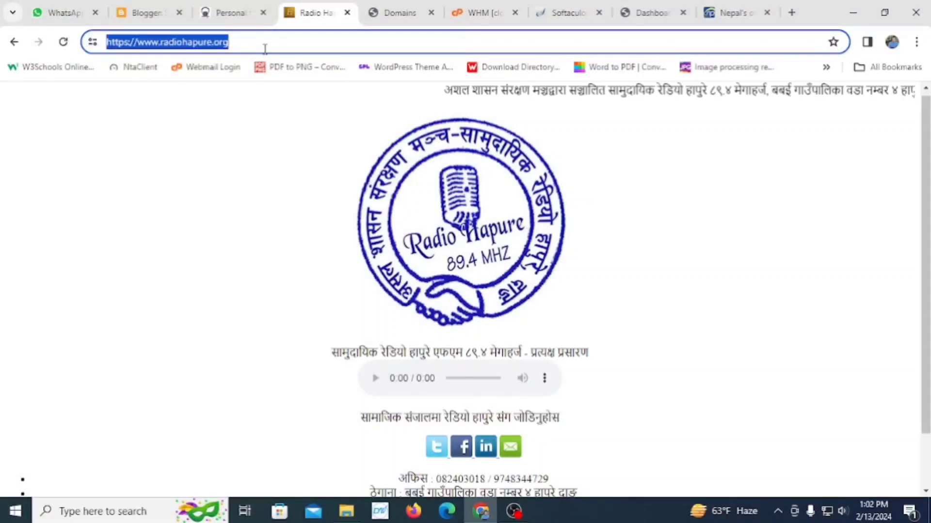